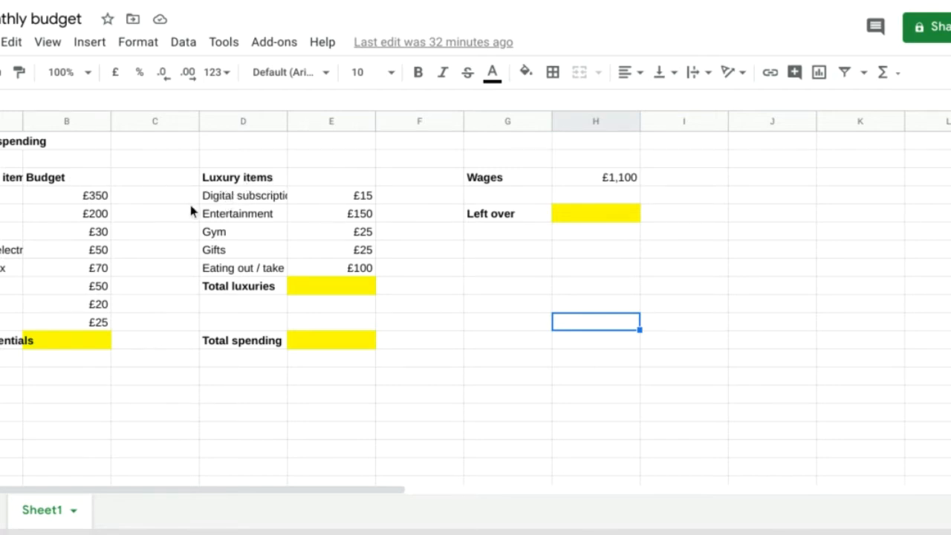
Step: Remove the bold formatting from the Wages heading and apply it again
{"action": "left_click", "coordinate": [506, 178]}
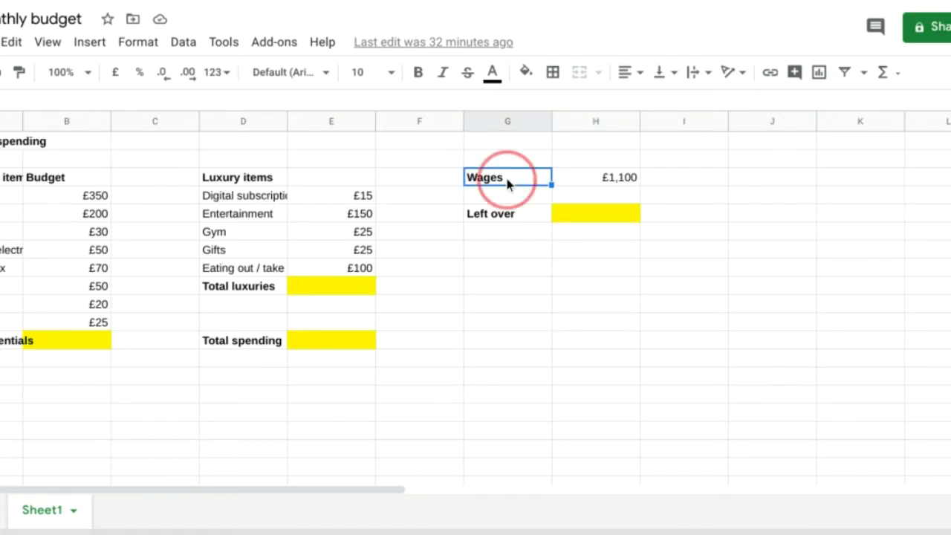
{"action": "left_click", "coordinate": [418, 77]}
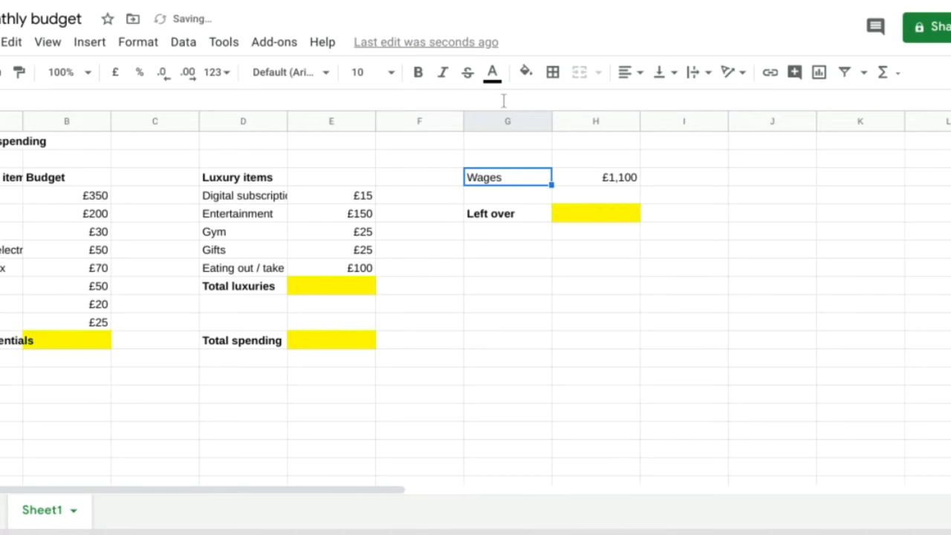
{"action": "key", "text": "ctrl+b"}
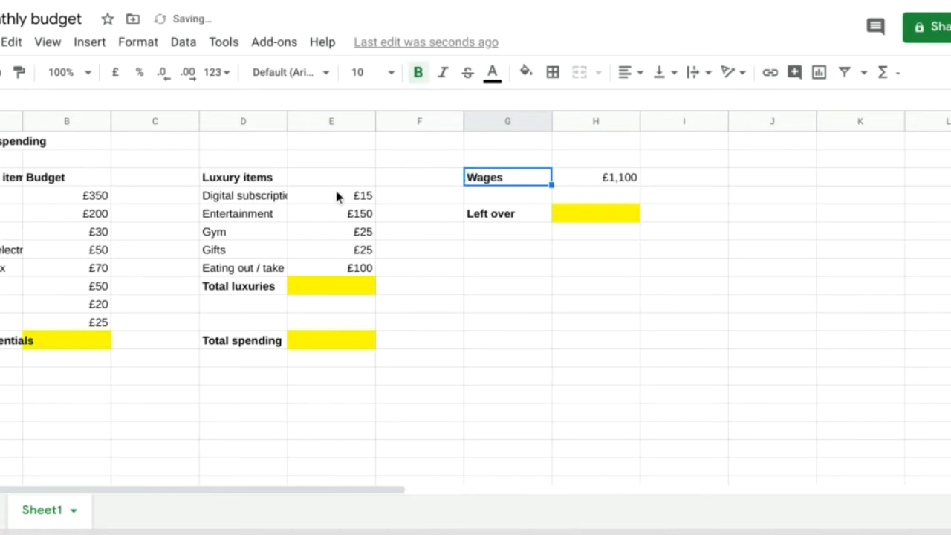
Step: Look over the Luxury items heading and the yellow cells for left over, total luxuries, total spending and total essentials
{"action": "left_click", "coordinate": [278, 182]}
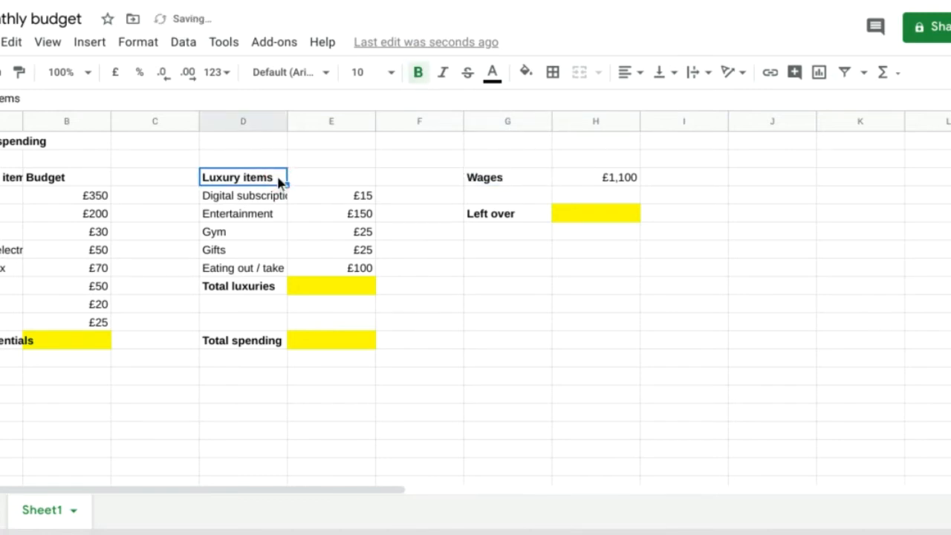
{"action": "left_click", "coordinate": [561, 217]}
{"action": "left_click", "coordinate": [365, 287]}
{"action": "left_click", "coordinate": [358, 340]}
{"action": "left_click", "coordinate": [79, 347]}
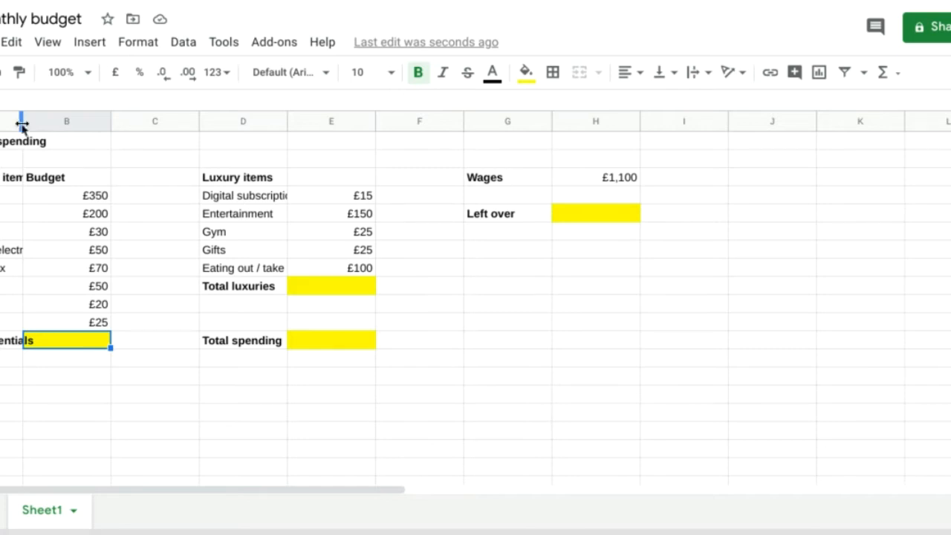
Step: Widen columns A and D so that their full item names fit
{"action": "left_click_drag", "start_coordinate": [22, 125], "coordinate": [81, 126]}
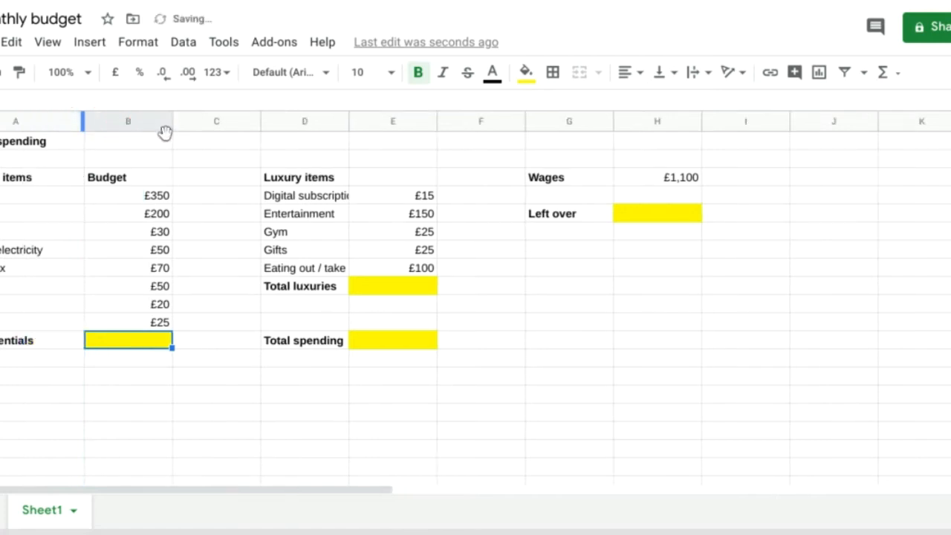
{"action": "left_click_drag", "start_coordinate": [348, 121], "coordinate": [383, 121]}
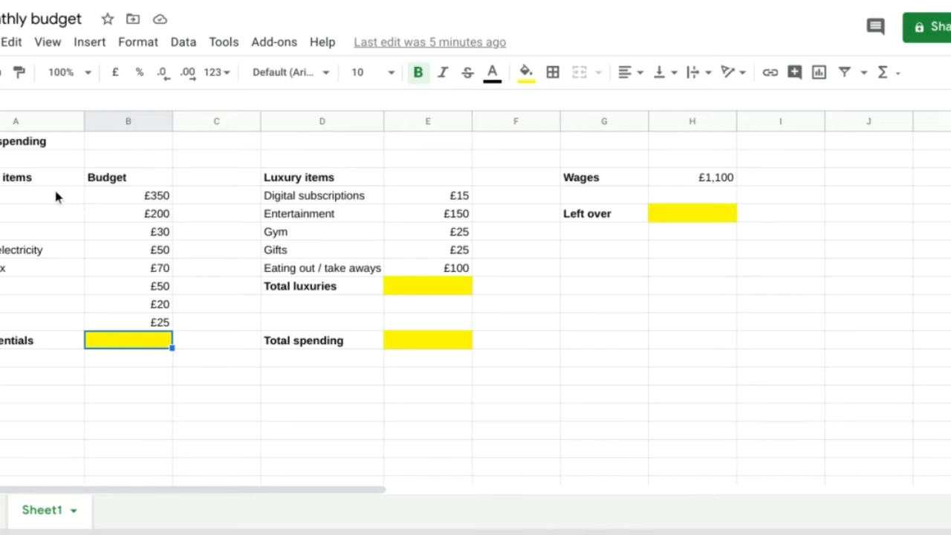
Step: Review the essential items block A3:B12, the luxury items block D3:E9 and the total spending cell E12
{"action": "left_click_drag", "start_coordinate": [33, 181], "coordinate": [131, 340]}
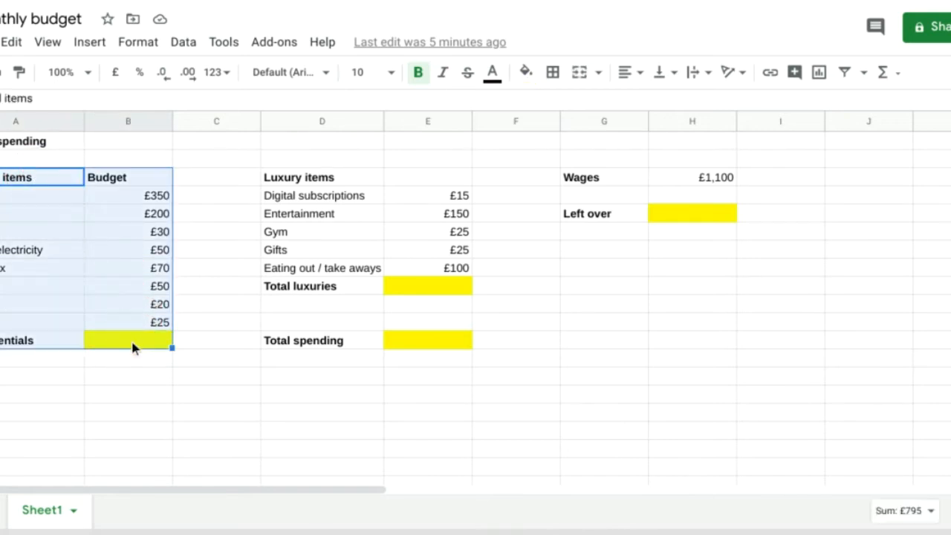
{"action": "left_click", "coordinate": [336, 181]}
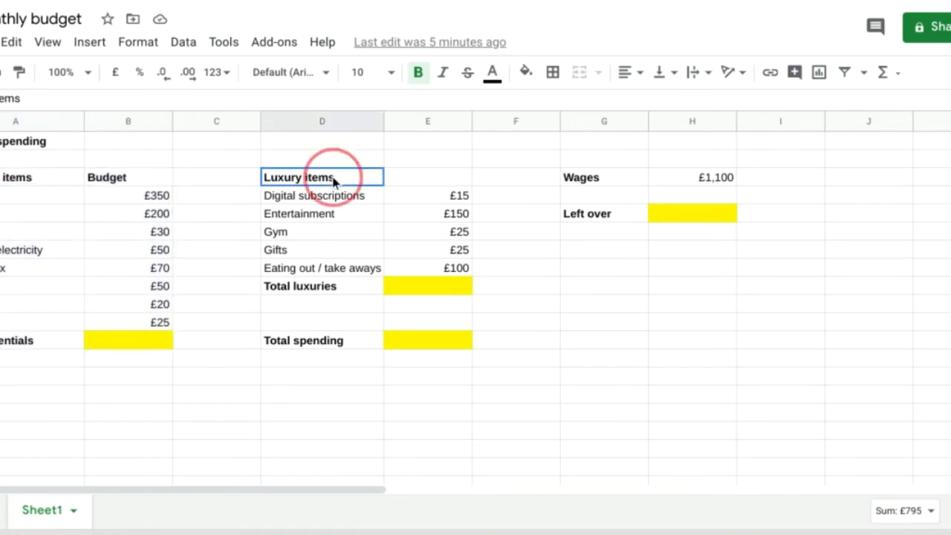
{"action": "left_click_drag", "start_coordinate": [350, 198], "coordinate": [422, 288]}
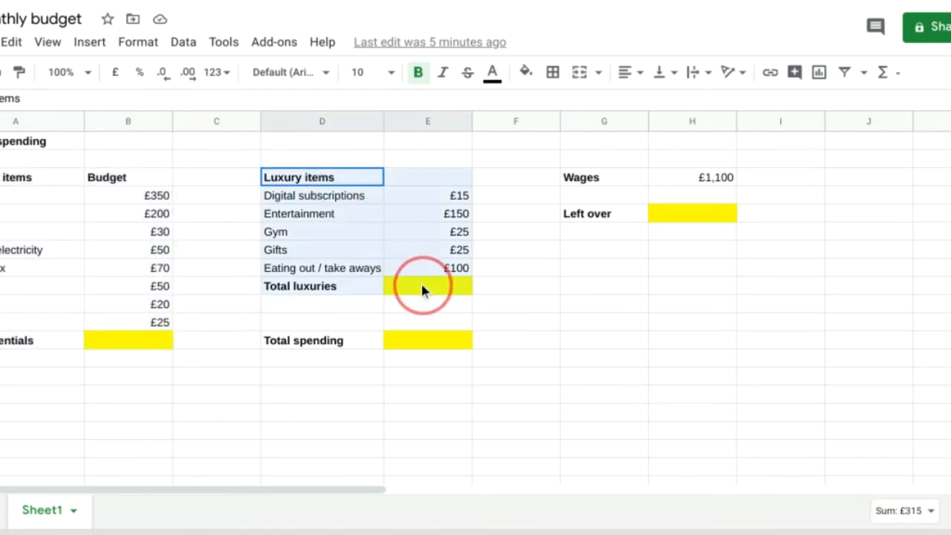
{"action": "left_click", "coordinate": [413, 342]}
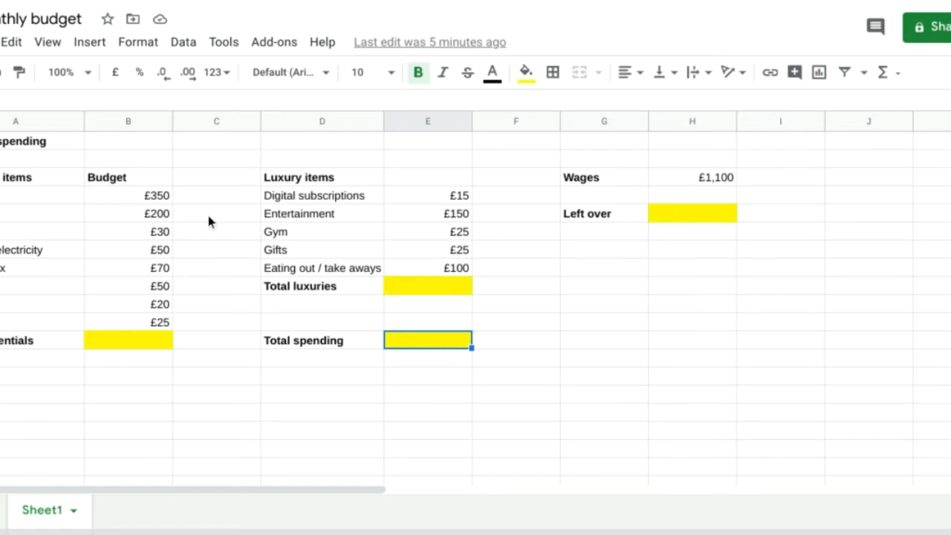
Step: Examine the essential budget amounts in column B, starting from B4
{"action": "left_click", "coordinate": [148, 197]}
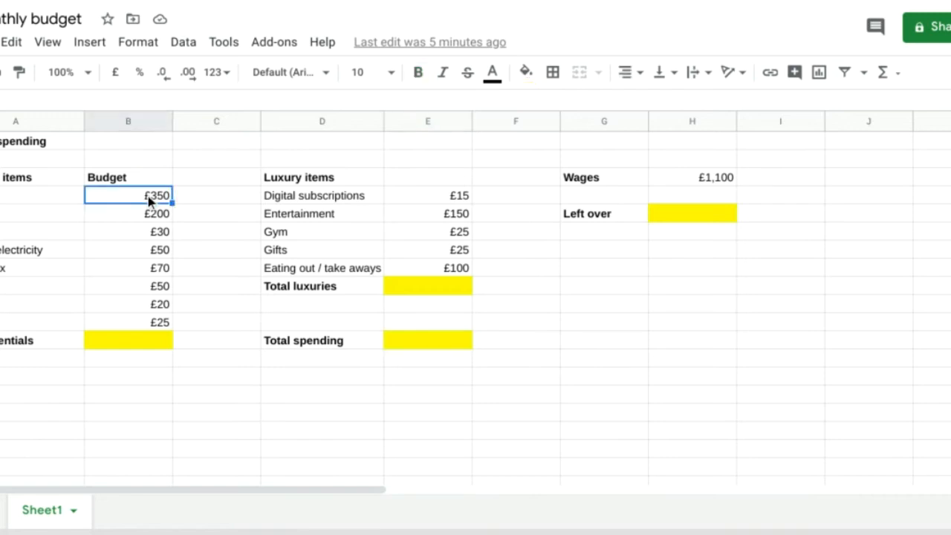
{"action": "key", "text": "Down"}
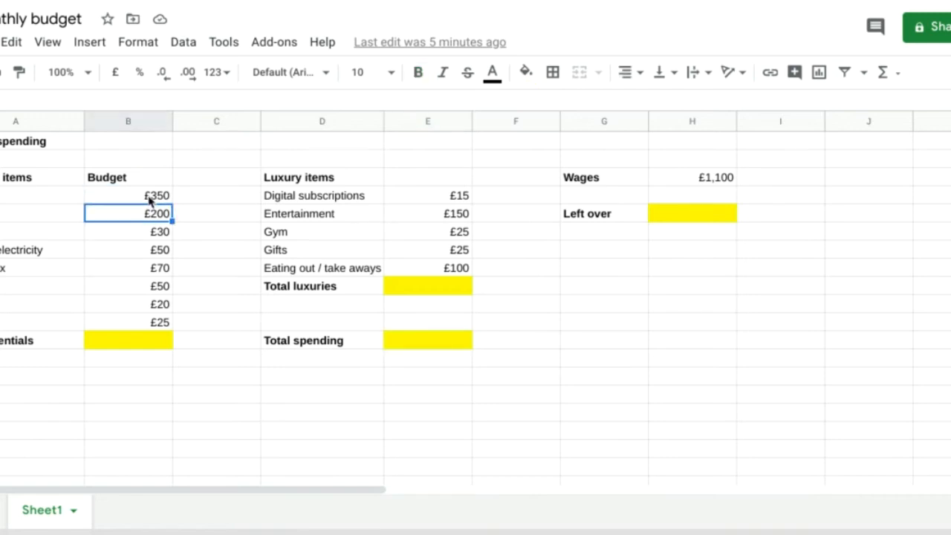
{"action": "key", "text": "shift+Down"}
{"action": "key", "text": "shift+Down"}
{"action": "key", "text": "shift+Down"}
{"action": "key", "text": "shift+Down"}
{"action": "key", "text": "shift+Down"}
{"action": "key", "text": "shift+Down"}
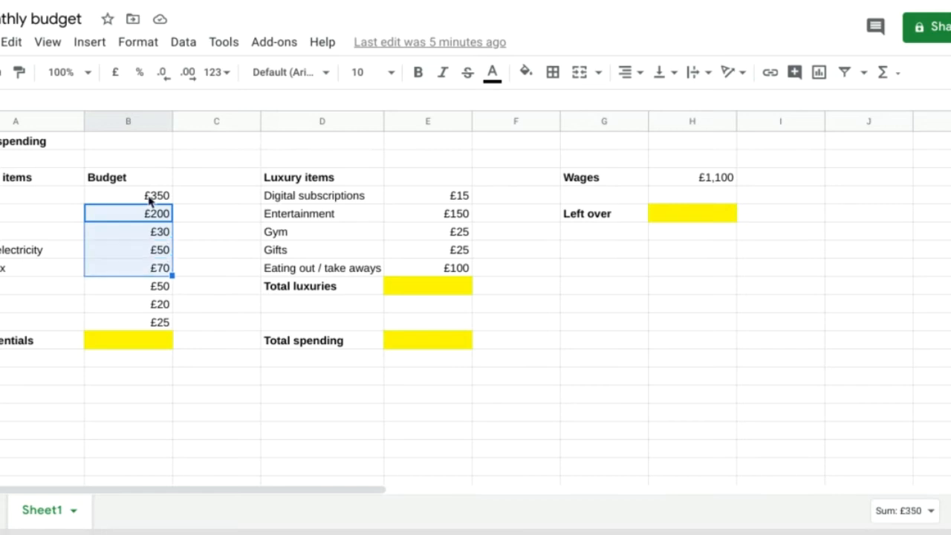
{"action": "left_click", "coordinate": [149, 200]}
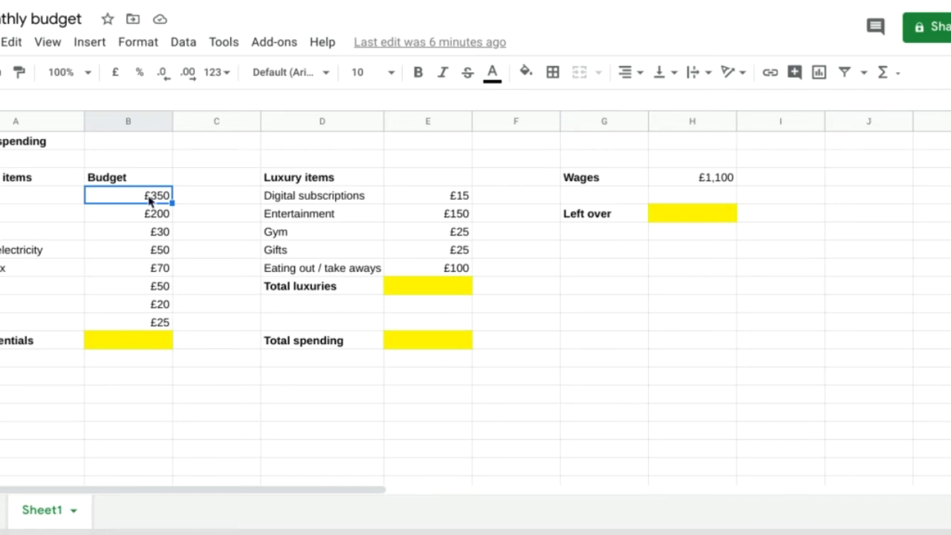
Step: Enter =b4+b5+b6+b7+b8+b9+b10+b11 in the total essentials cell B12, rejecting the suggested SUM formula
{"action": "left_click", "coordinate": [131, 343]}
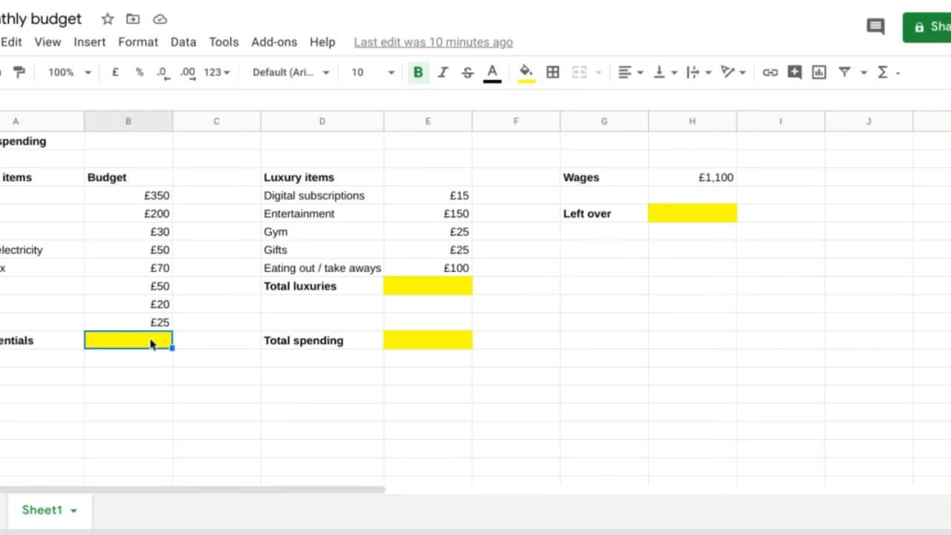
{"action": "type", "text": "="}
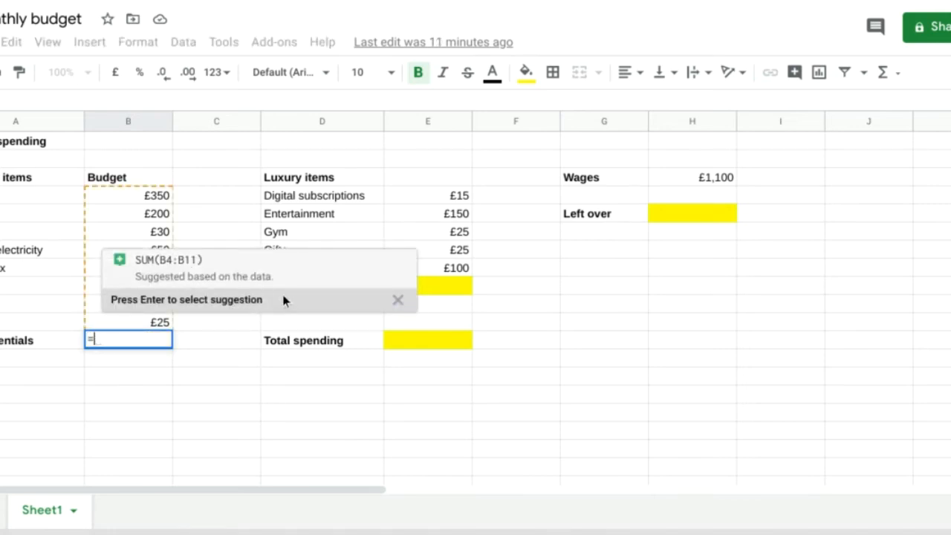
{"action": "left_click", "coordinate": [399, 301]}
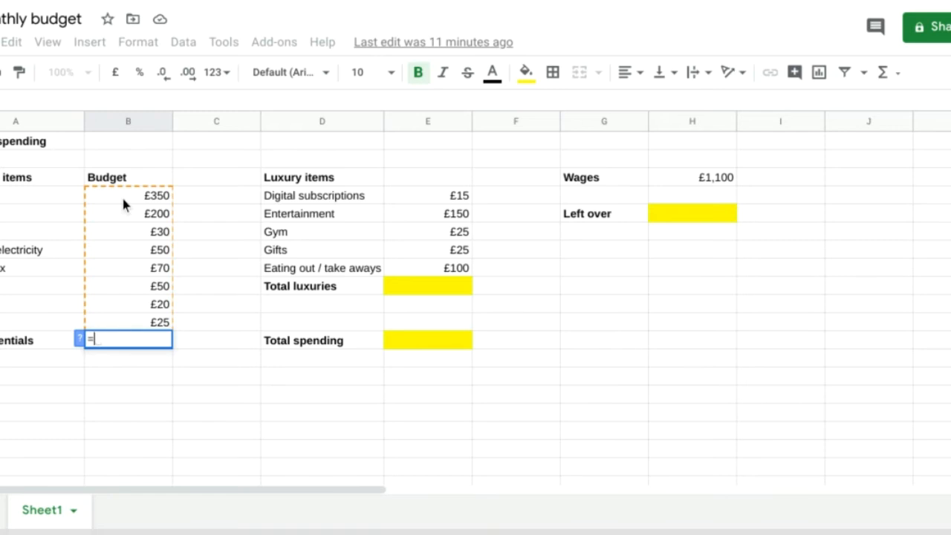
{"action": "type", "text": "b4"}
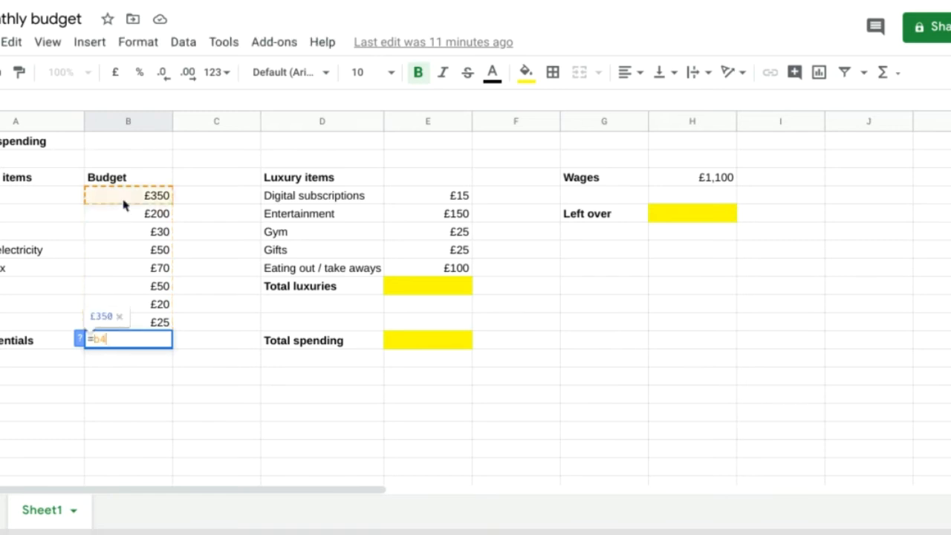
{"action": "type", "text": "+b5"}
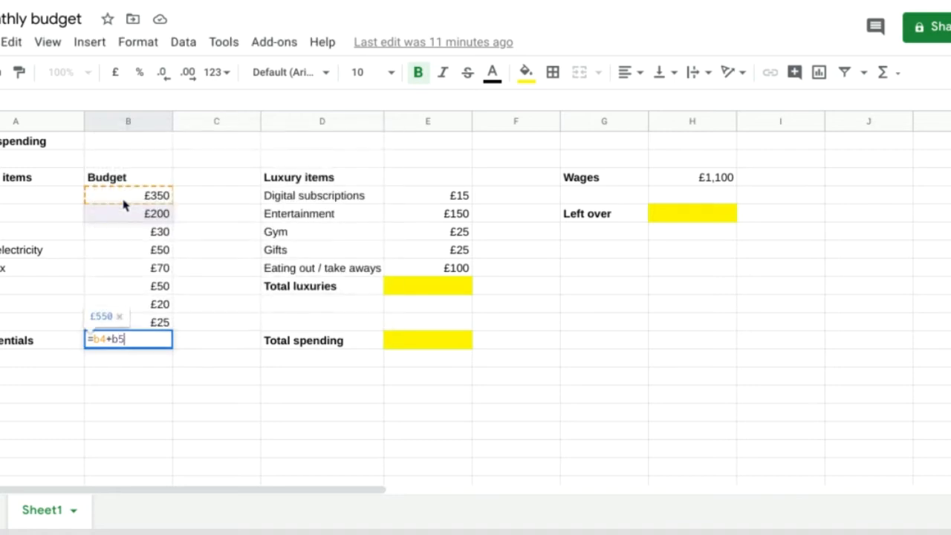
{"action": "type", "text": "+6+"}
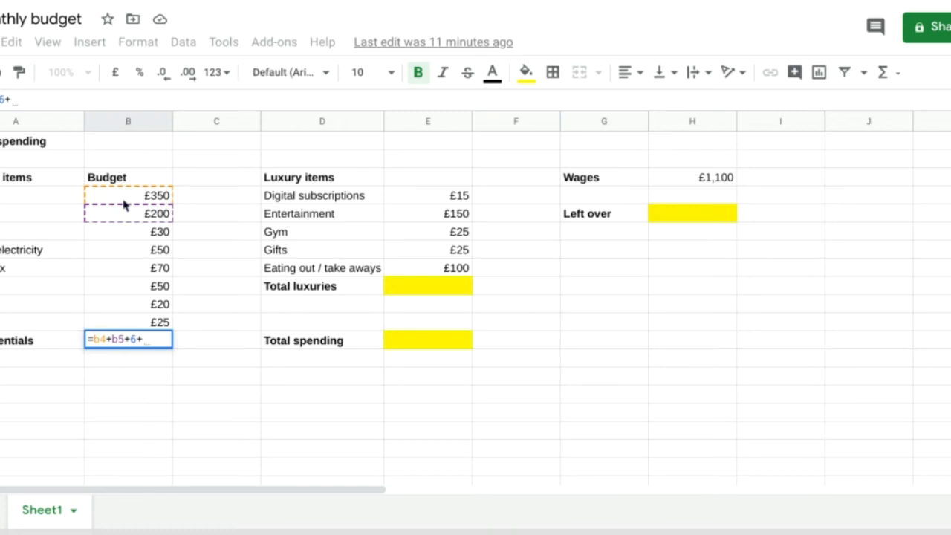
{"action": "key", "text": "BackSpace"}
{"action": "type", "text": "b6+"}
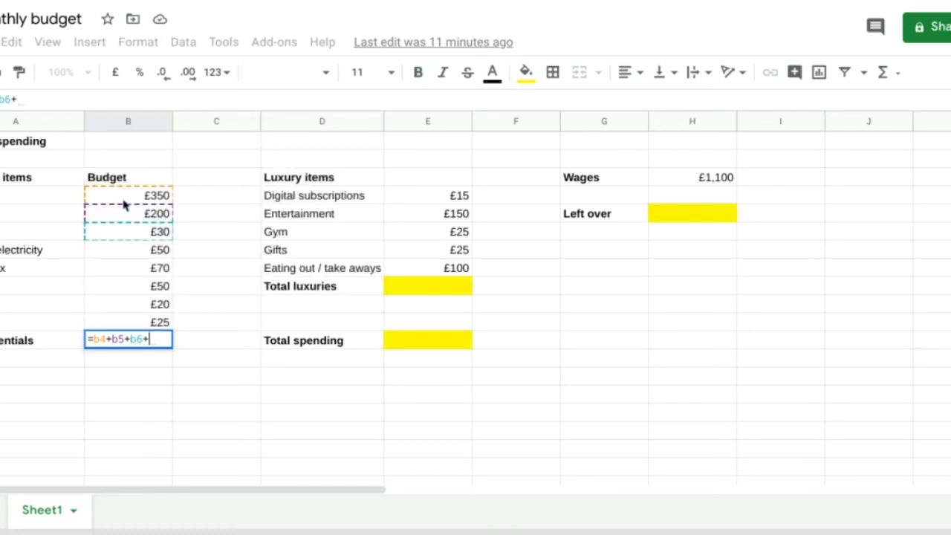
{"action": "type", "text": "b7"}
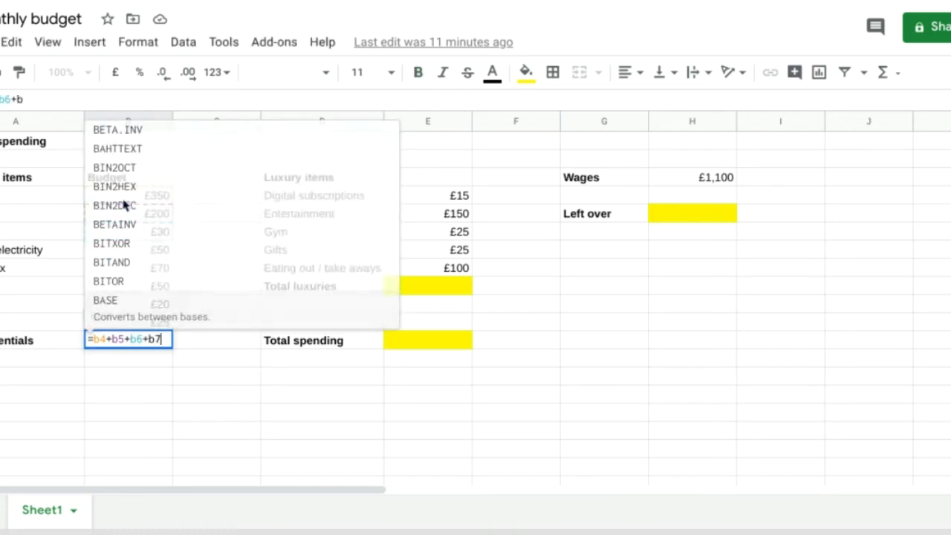
{"action": "type", "text": "+b8"}
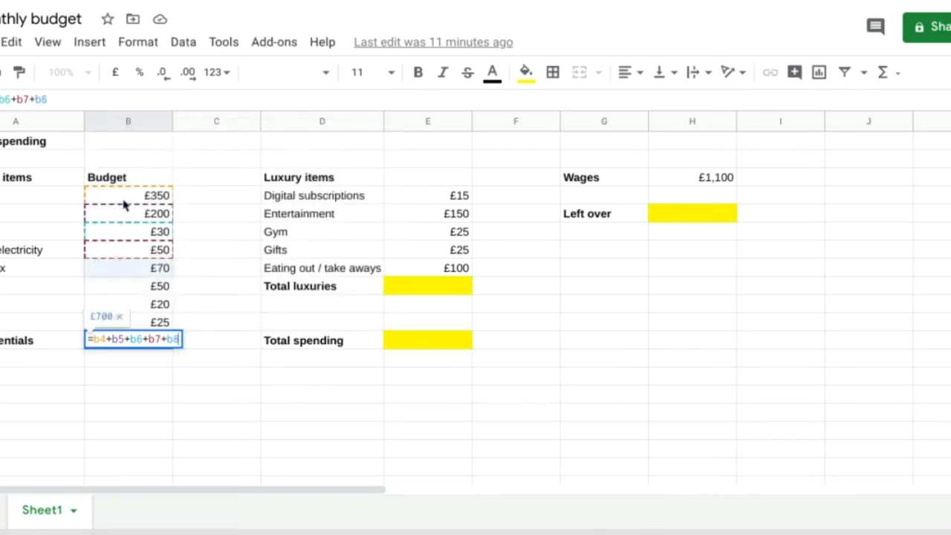
{"action": "type", "text": "+b9+"}
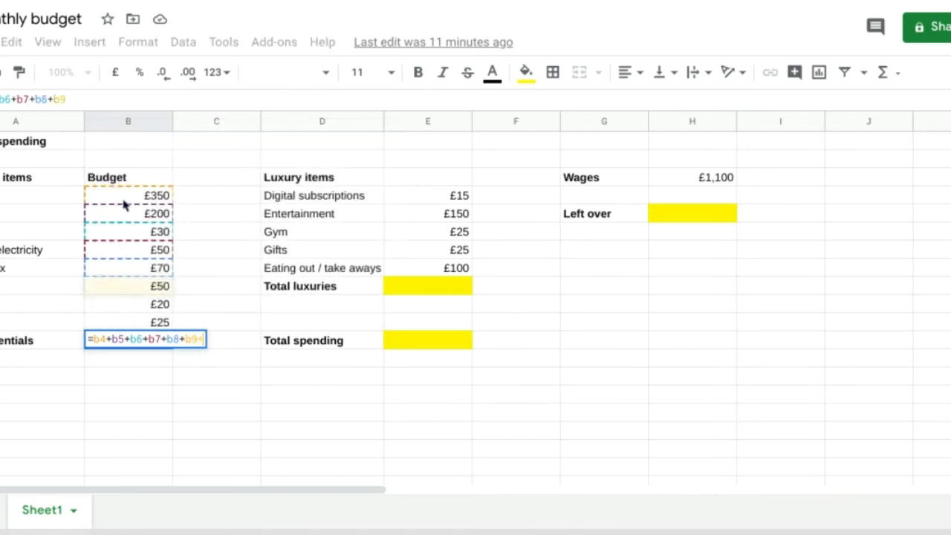
{"action": "type", "text": "b10"}
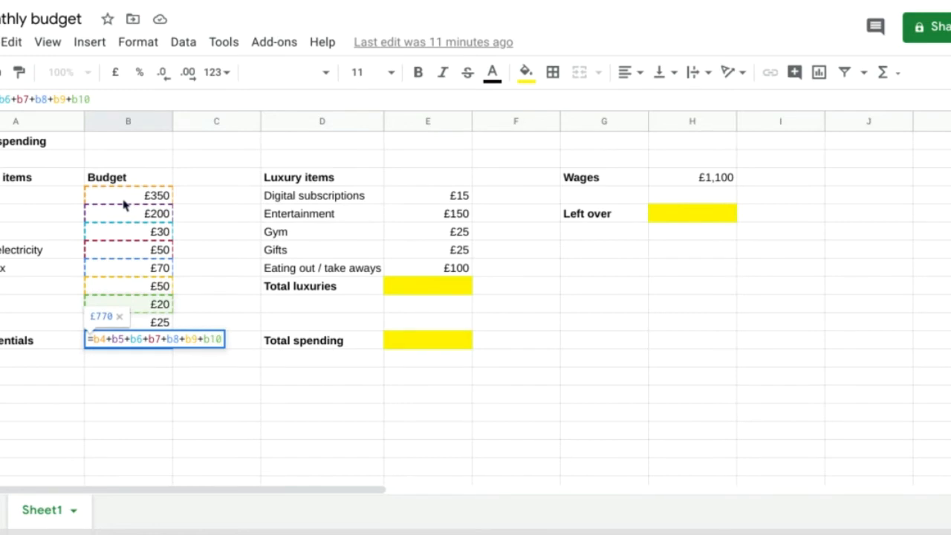
{"action": "type", "text": "+b11"}
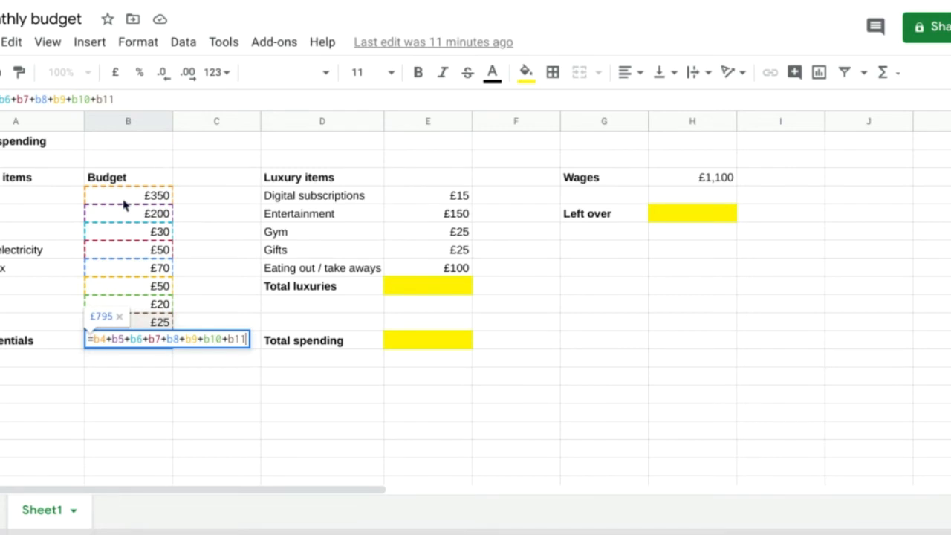
{"action": "key", "text": "Return"}
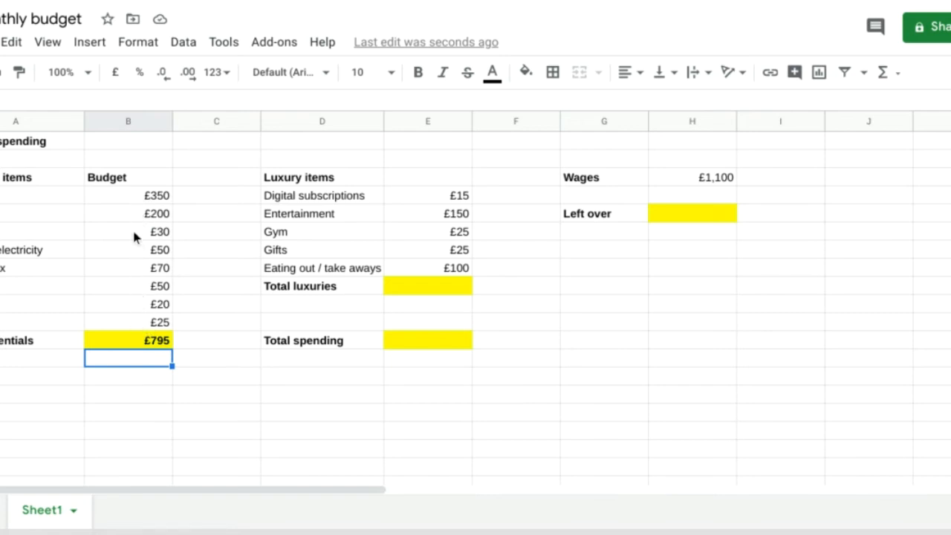
Step: Inspect the total essentials formula, set the electricity amount in B7 to 57, and check the total again
{"action": "left_click", "coordinate": [156, 342]}
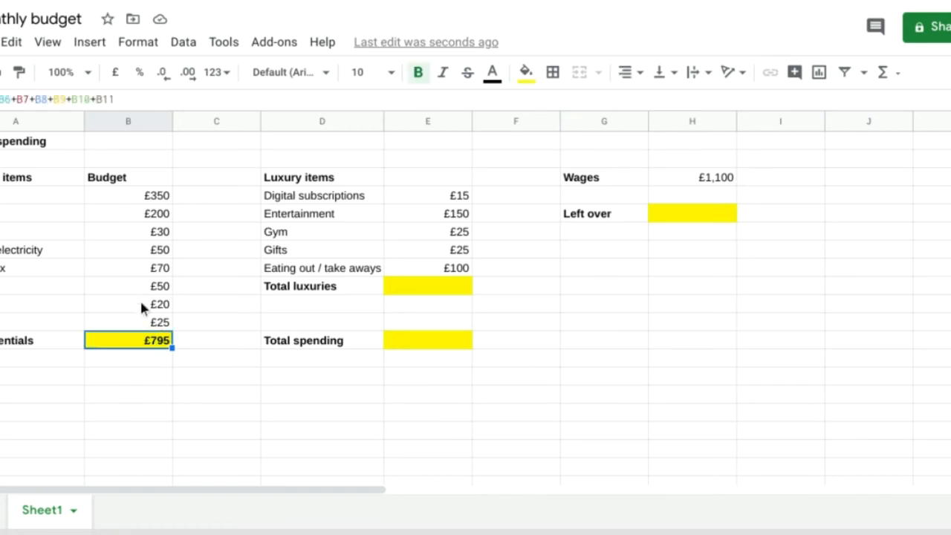
{"action": "left_click", "coordinate": [142, 257]}
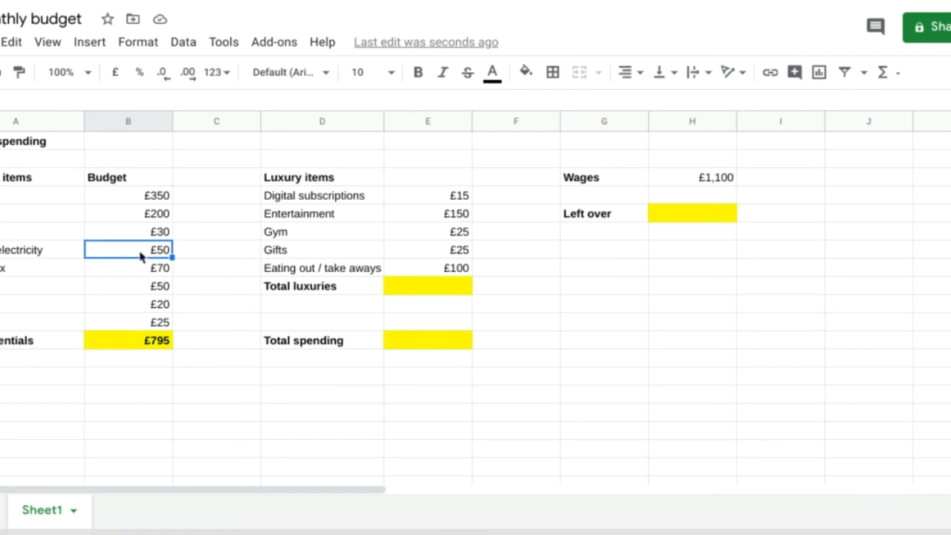
{"action": "type", "text": "57"}
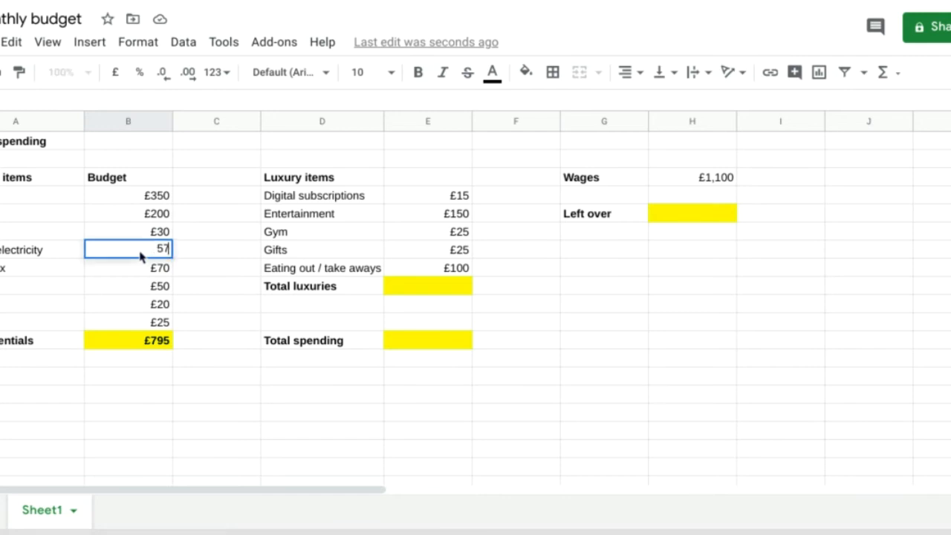
{"action": "key", "text": "Return"}
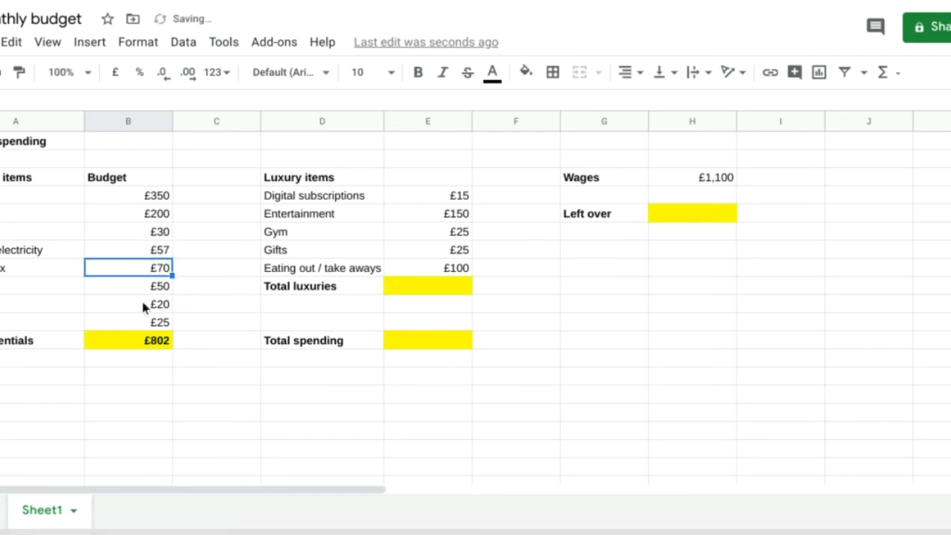
{"action": "left_click", "coordinate": [141, 340]}
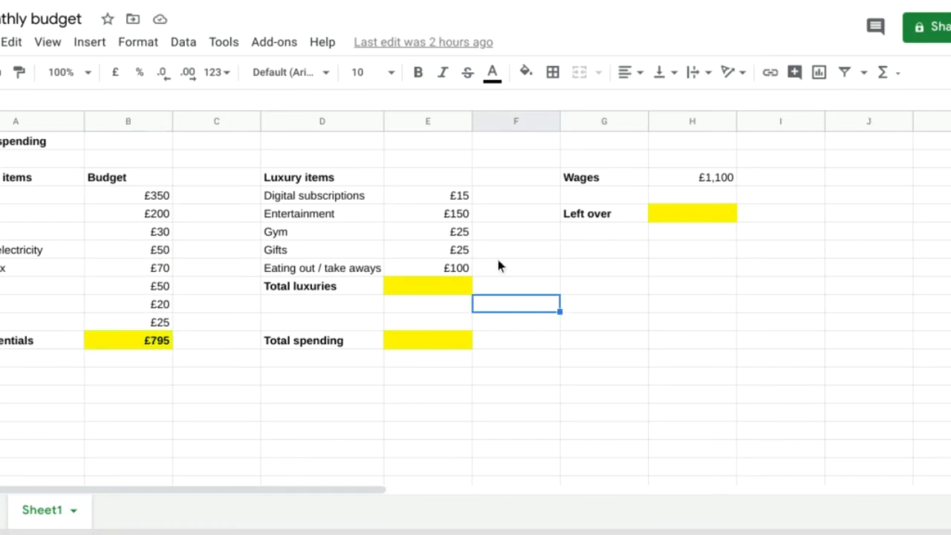
Step: Examine the luxury amounts in column E above the total luxuries cell E9
{"action": "left_click", "coordinate": [447, 288]}
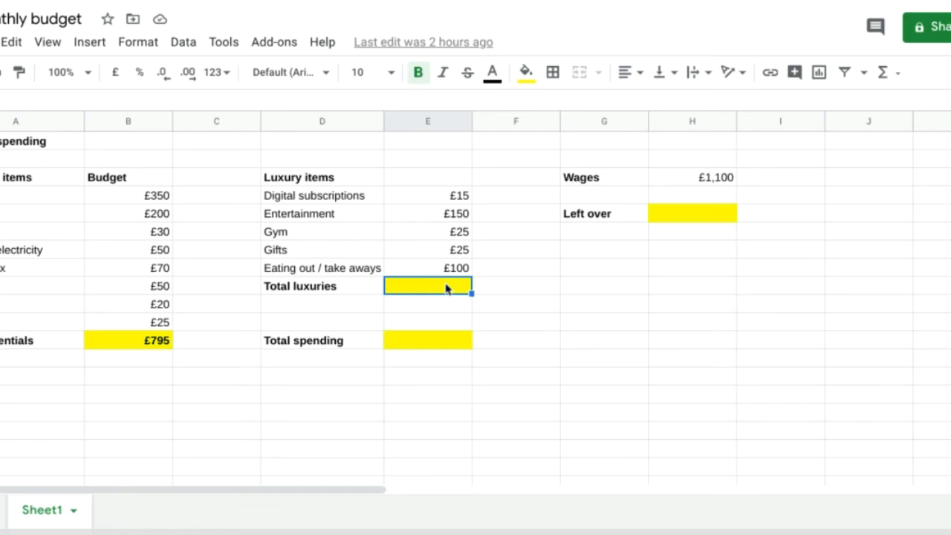
{"action": "key", "text": "Up"}
{"action": "key", "text": "Up"}
{"action": "key", "text": "Up"}
{"action": "key", "text": "Up"}
{"action": "key", "text": "Up"}
{"action": "key", "text": "Up"}
{"action": "key", "text": "Down"}
{"action": "key", "text": "Down"}
{"action": "key", "text": "Down"}
{"action": "key", "text": "Down"}
{"action": "key", "text": "Down"}
Step: Enter =e4+e5+e6+e7+e8 in the total luxuries cell E9
{"action": "type", "text": "="}
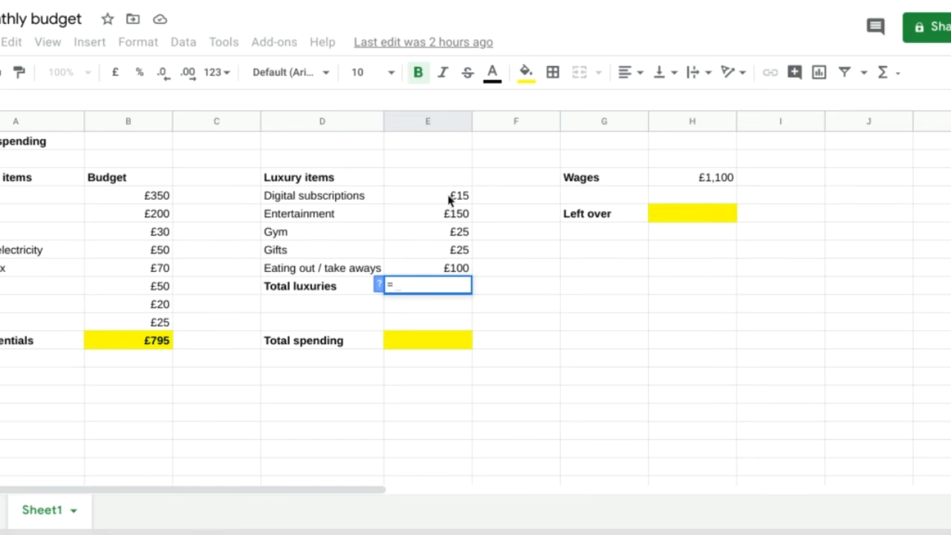
{"action": "type", "text": "e4"}
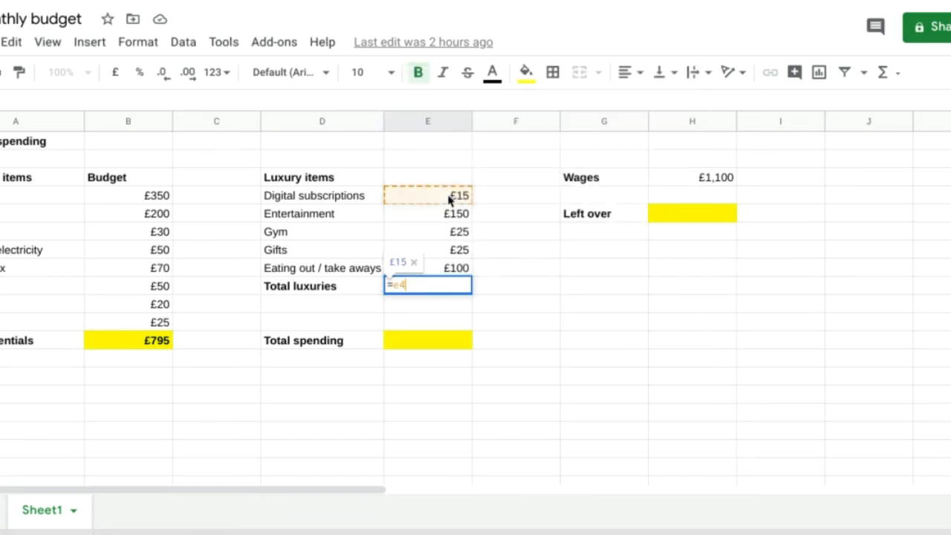
{"action": "type", "text": "+e5"}
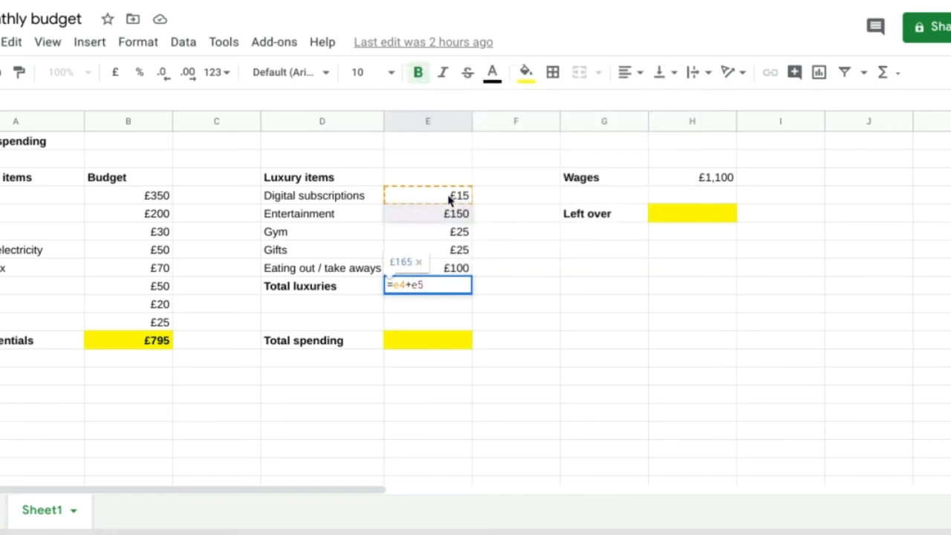
{"action": "type", "text": "+e6"}
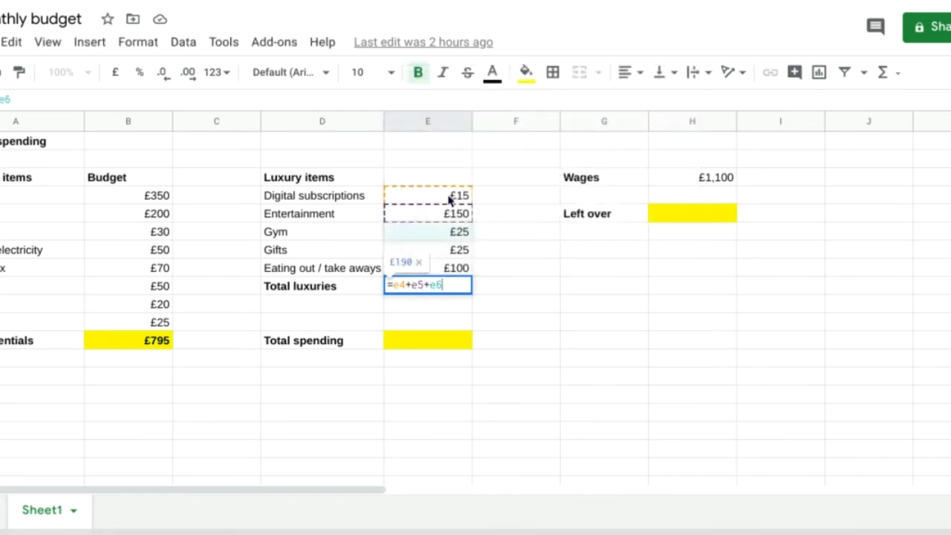
{"action": "type", "text": "+e7"}
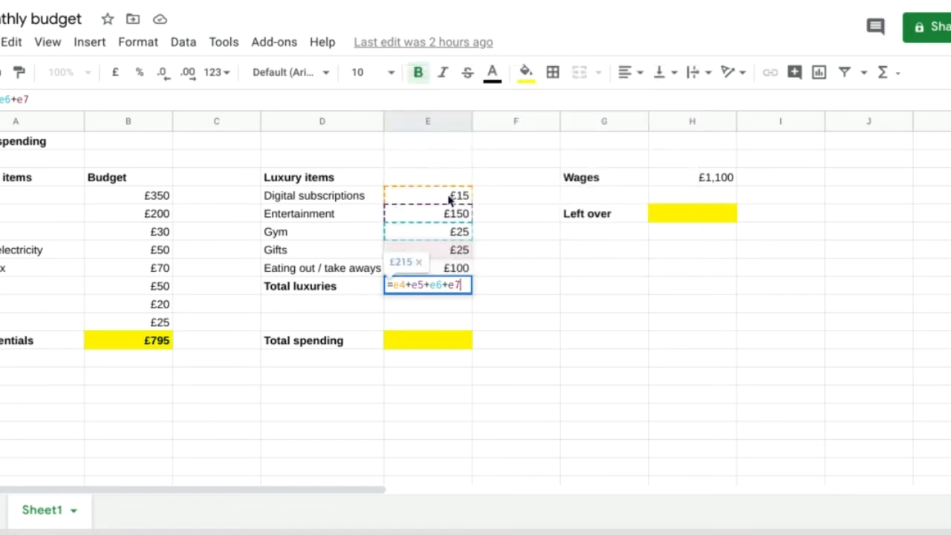
{"action": "type", "text": "+e"}
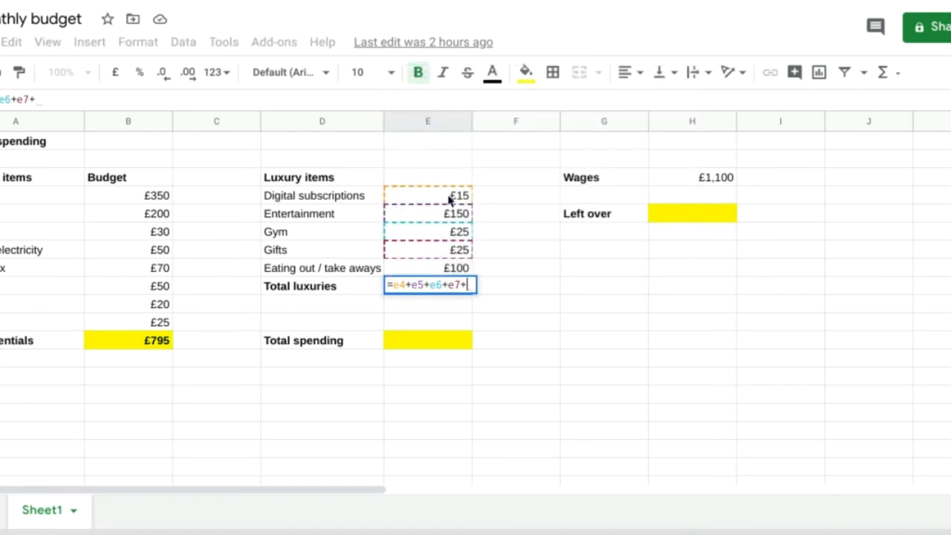
{"action": "type", "text": "8"}
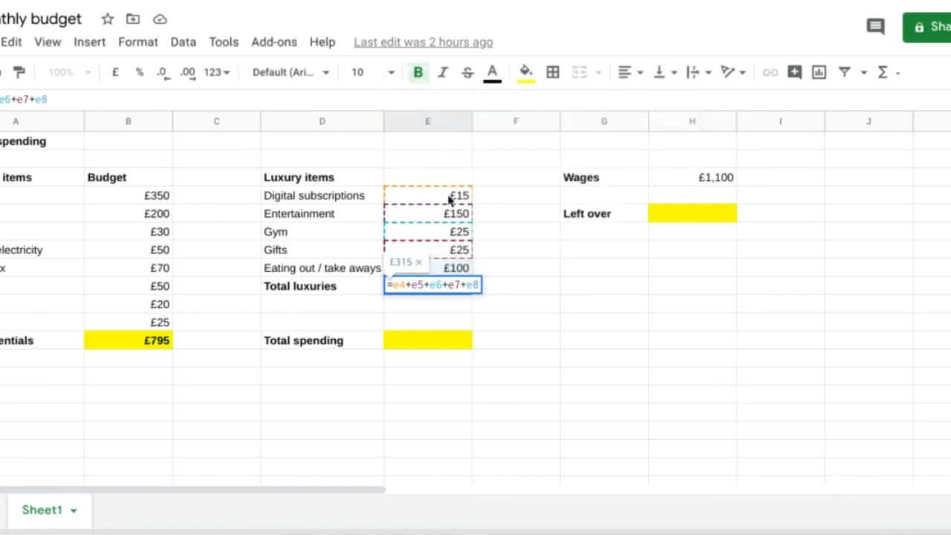
{"action": "key", "text": "Return"}
{"action": "key", "text": "Down"}
{"action": "key", "text": "Down"}
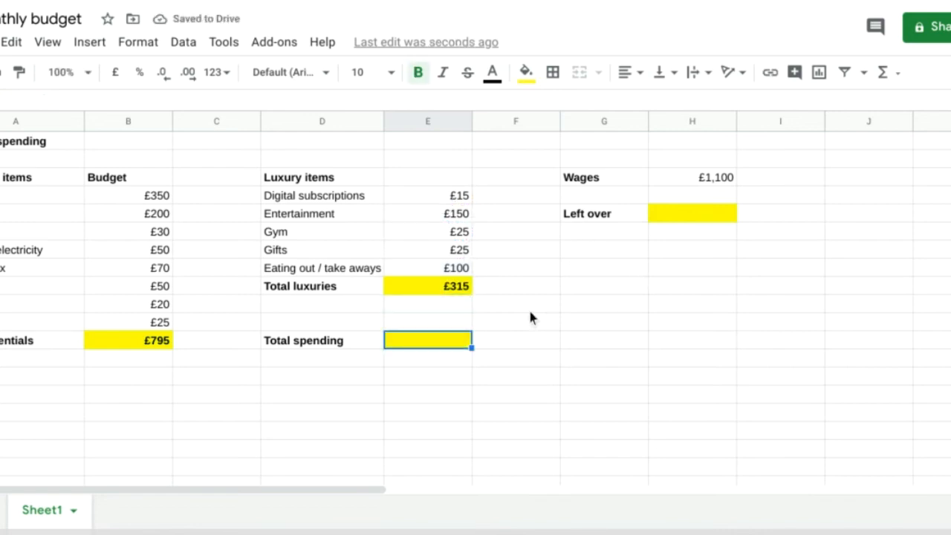
Step: Test the total luxuries formula by setting the eating out / take aways amount in E8 to 101
{"action": "left_click", "coordinate": [456, 271]}
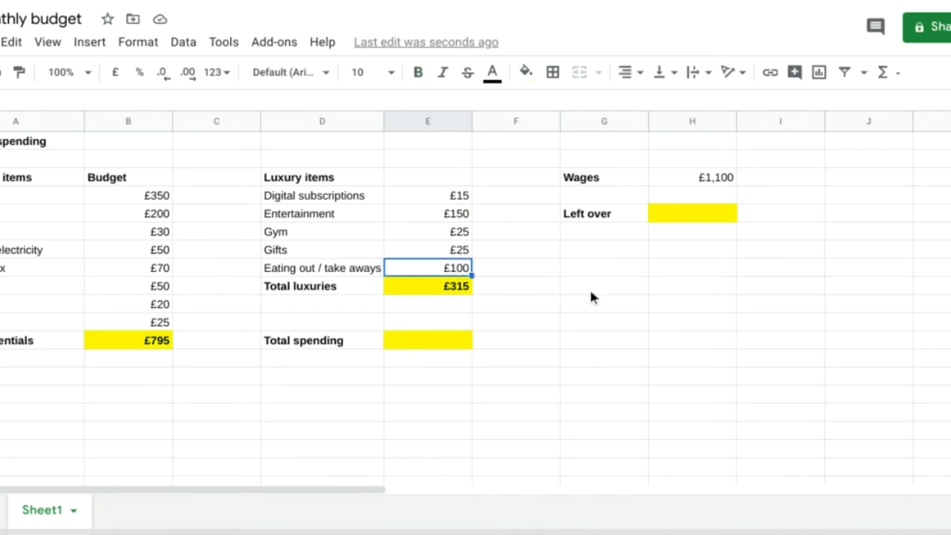
{"action": "type", "text": "101"}
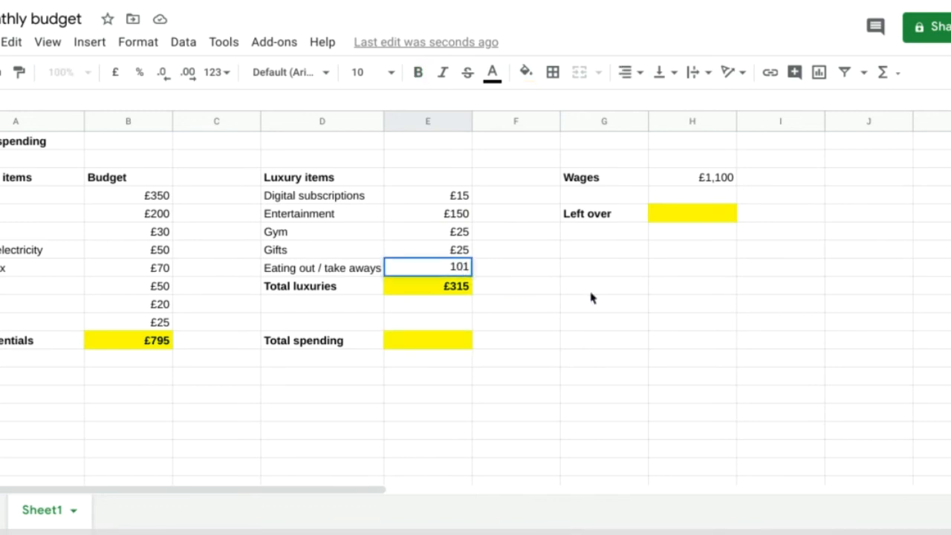
{"action": "key", "text": "Return"}
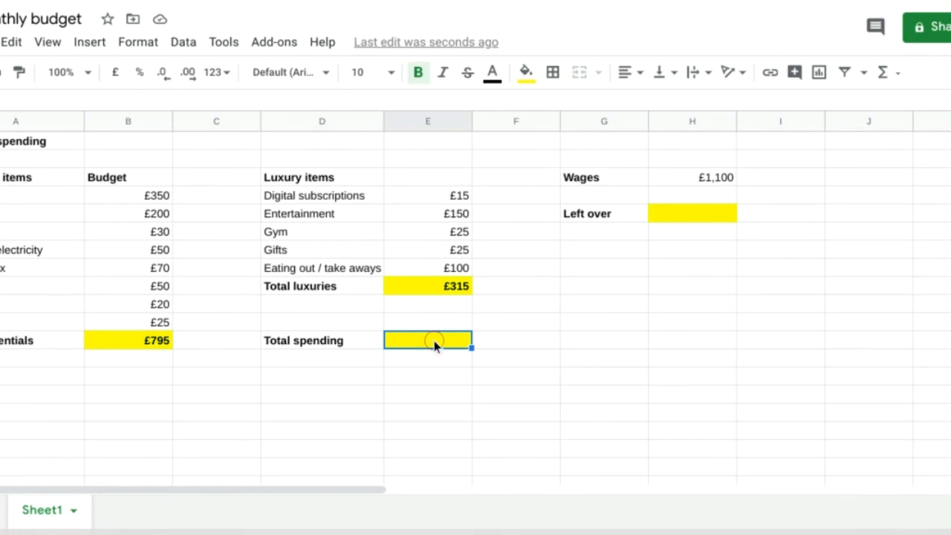
Step: Enter =b12+e9 in the total spending cell E12 to add total essentials and total luxuries
{"action": "type", "text": "="}
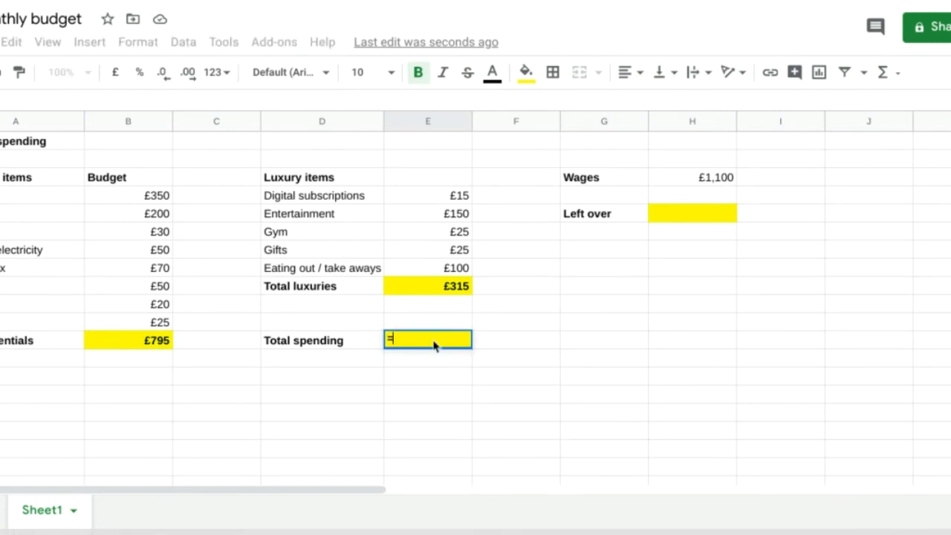
{"action": "type", "text": "b12+e9"}
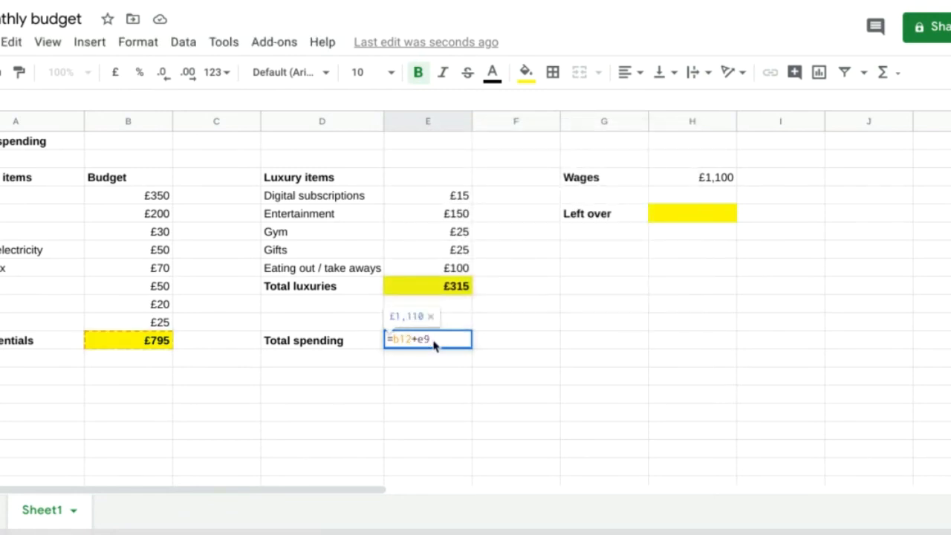
{"action": "key", "text": "Return"}
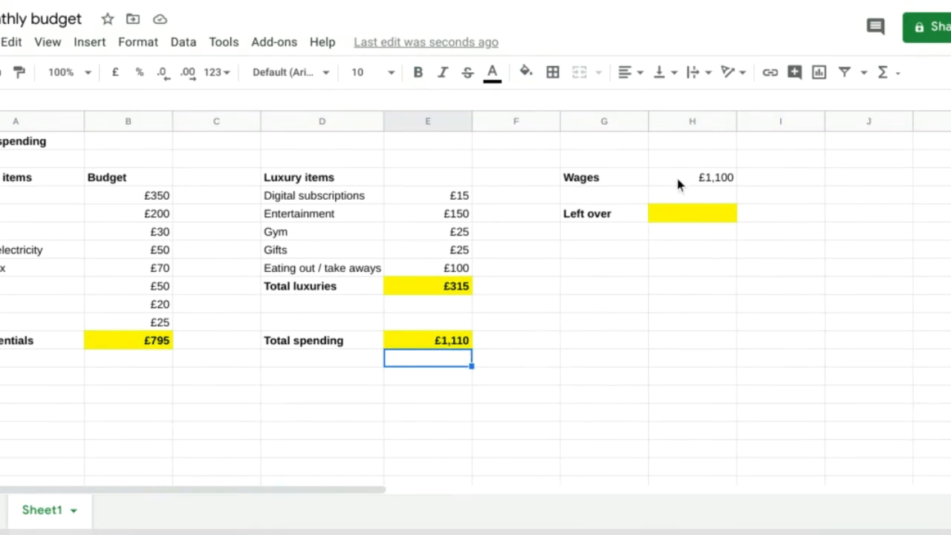
Step: Enter =H3-E12 in the left over cell H5 to subtract total spending from wages
{"action": "left_click", "coordinate": [681, 218]}
{"action": "type", "text": "="}
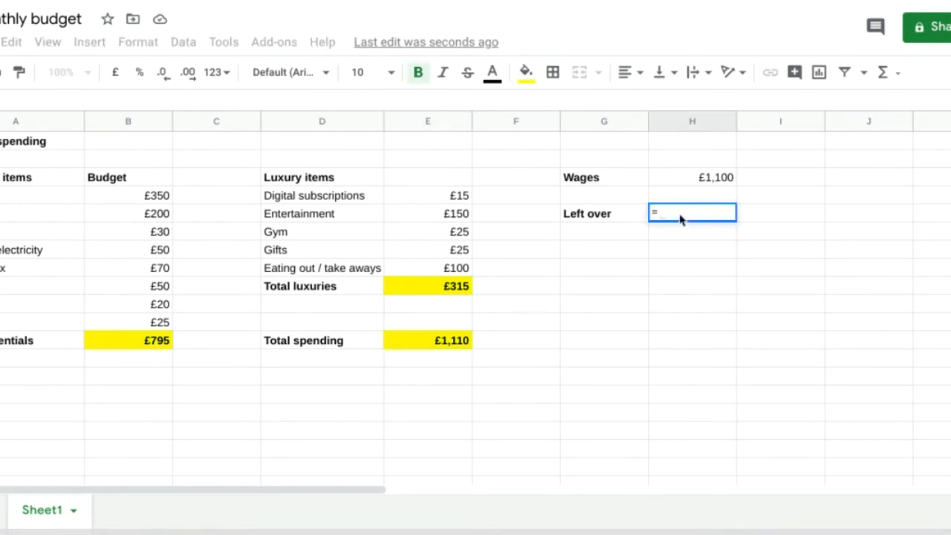
{"action": "left_click", "coordinate": [691, 179]}
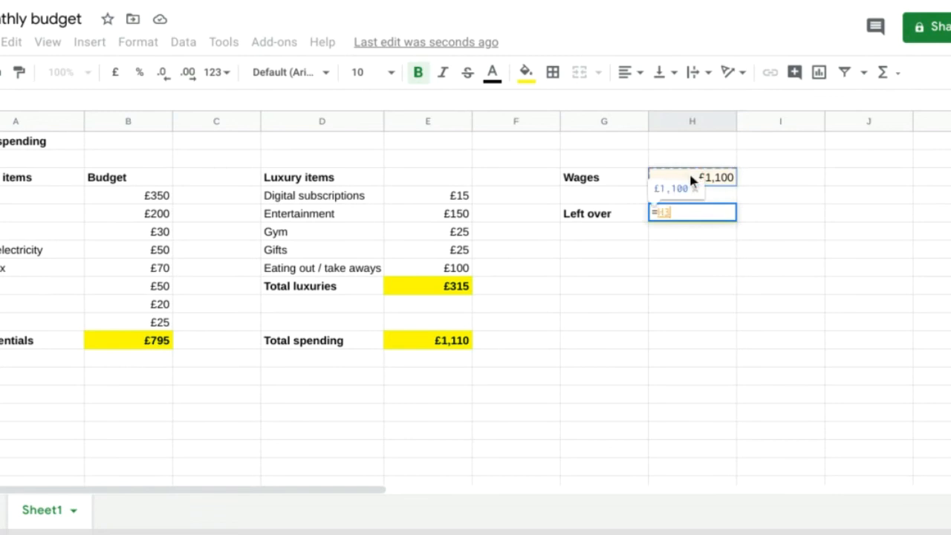
{"action": "type", "text": "-"}
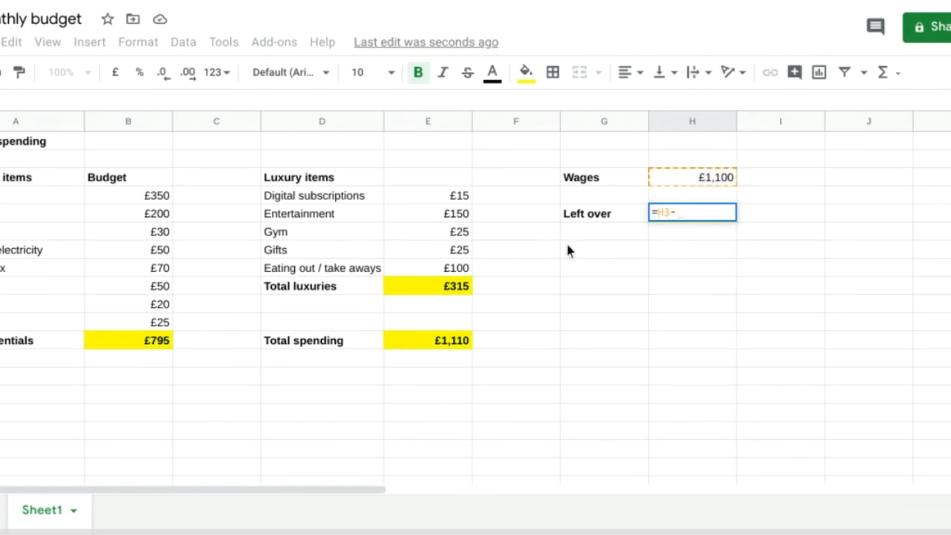
{"action": "left_click", "coordinate": [443, 341]}
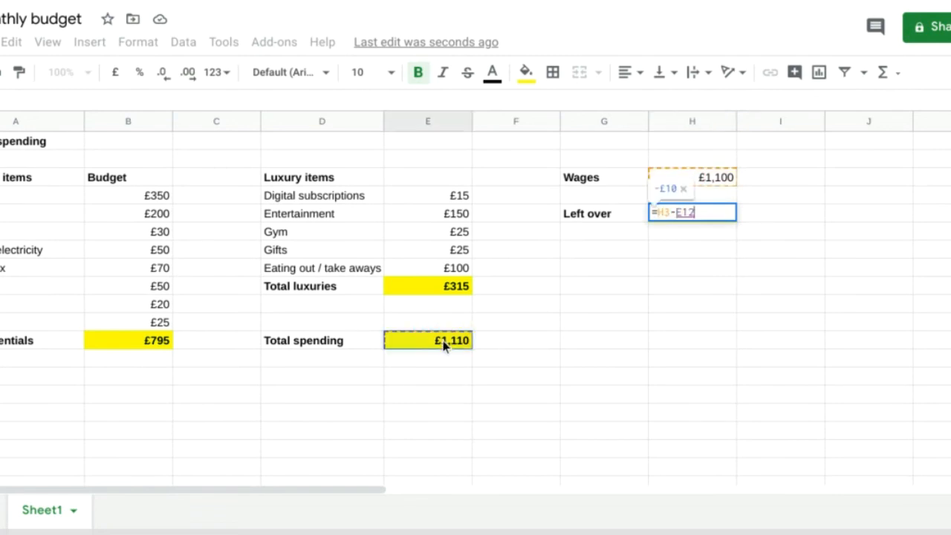
{"action": "key", "text": "Return"}
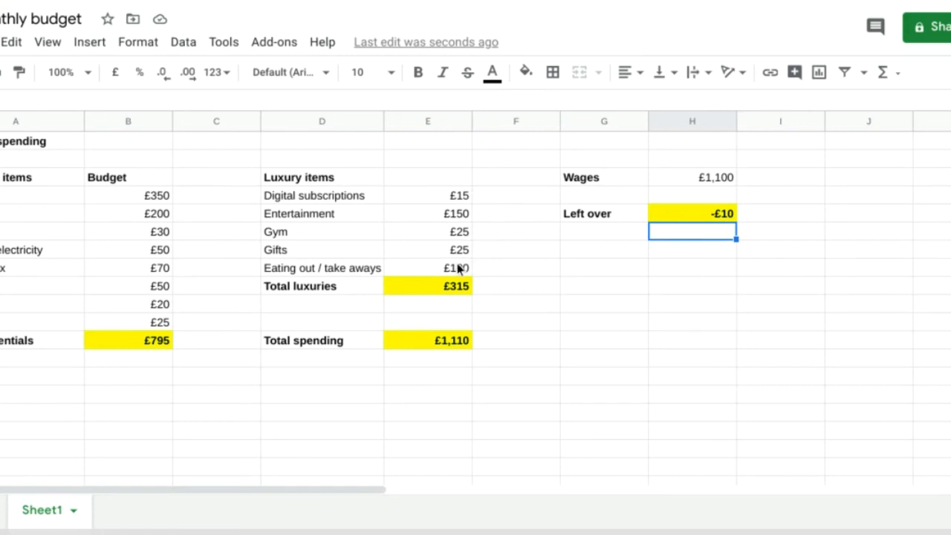
Step: Set the eating out / take aways budget in E8 to 90
{"action": "left_click", "coordinate": [451, 270]}
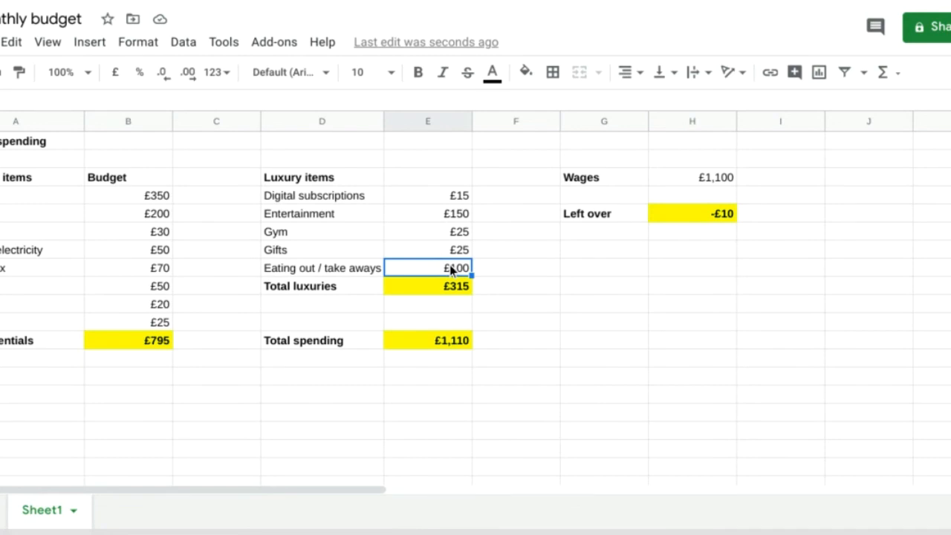
{"action": "type", "text": "90"}
{"action": "key", "text": "Return"}
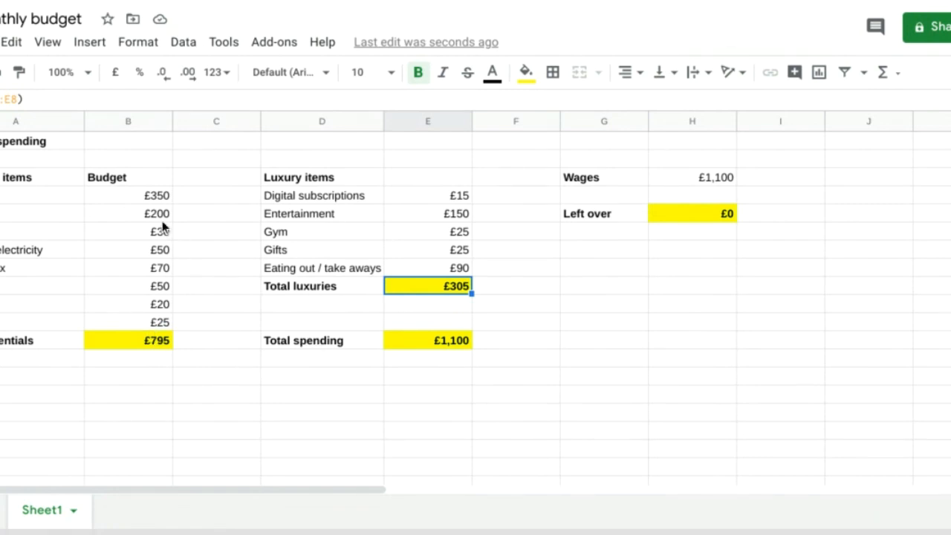
Step: Set the wages amount in H3 to 1400
{"action": "left_click", "coordinate": [143, 198]}
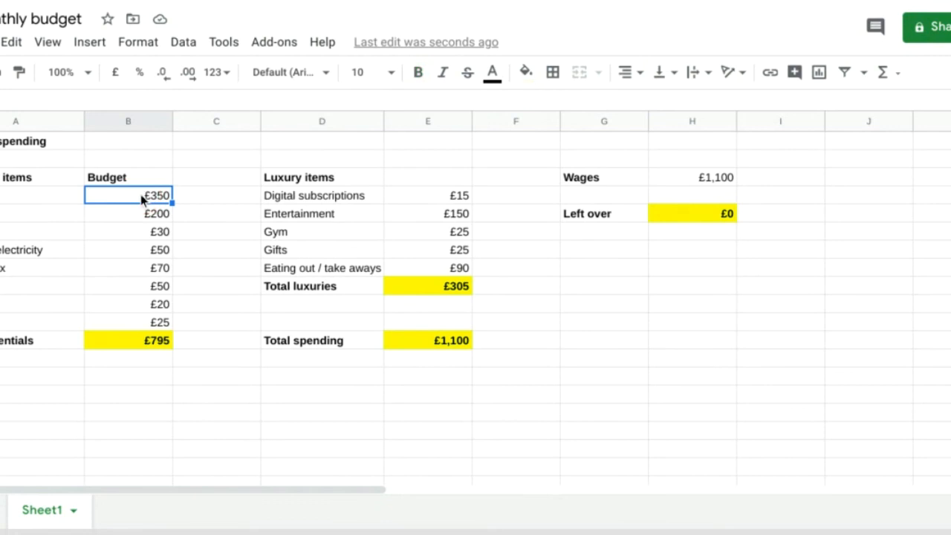
{"action": "left_click", "coordinate": [693, 179]}
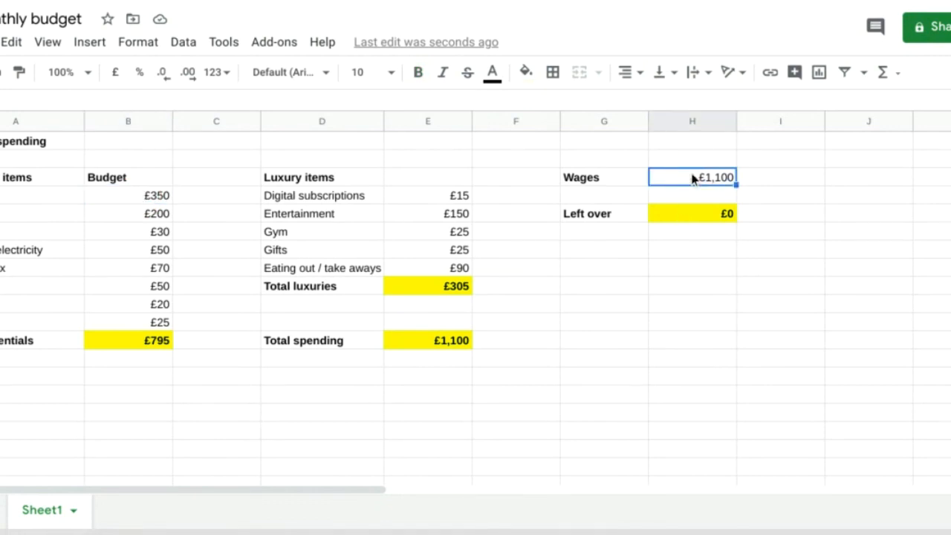
{"action": "type", "text": "1400"}
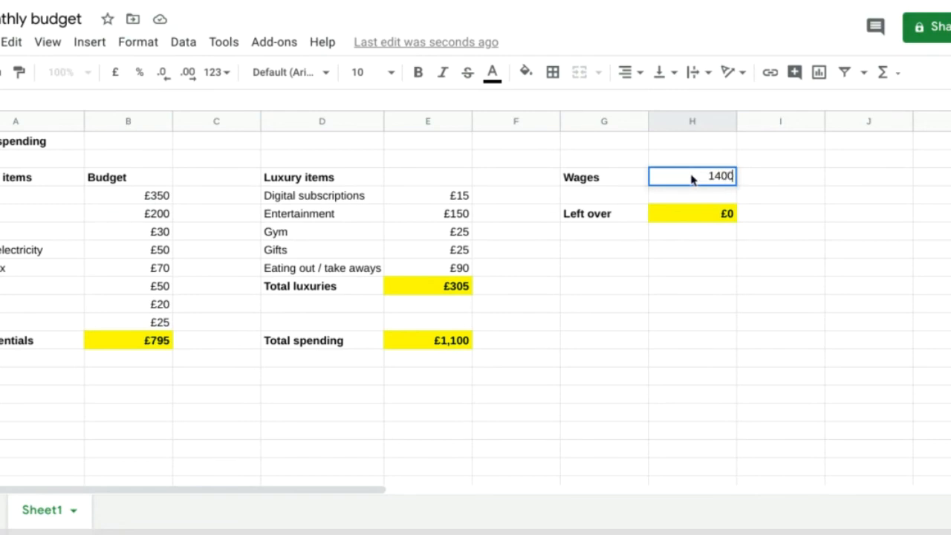
{"action": "key", "text": "Return"}
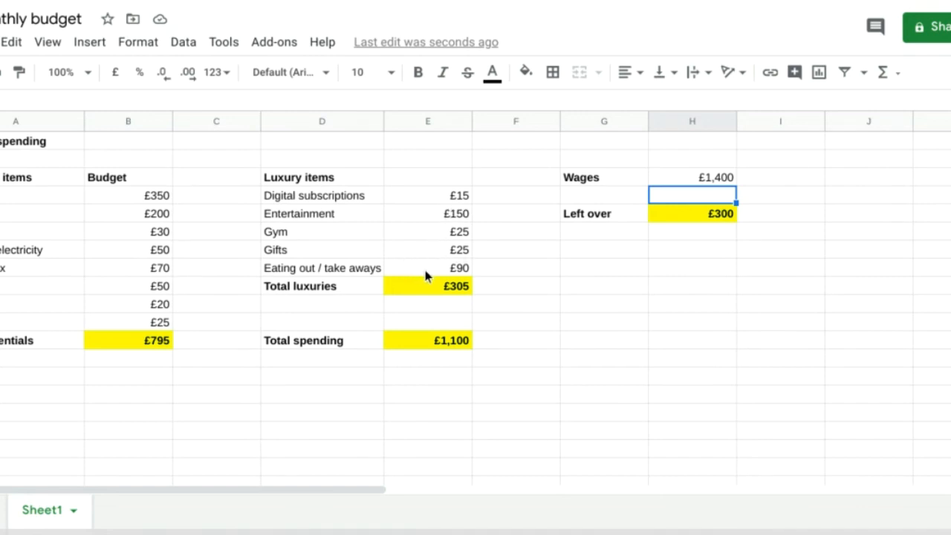
Step: Set the entertainment budget in E5 to 200
{"action": "left_click", "coordinate": [433, 215]}
{"action": "type", "text": "200"}
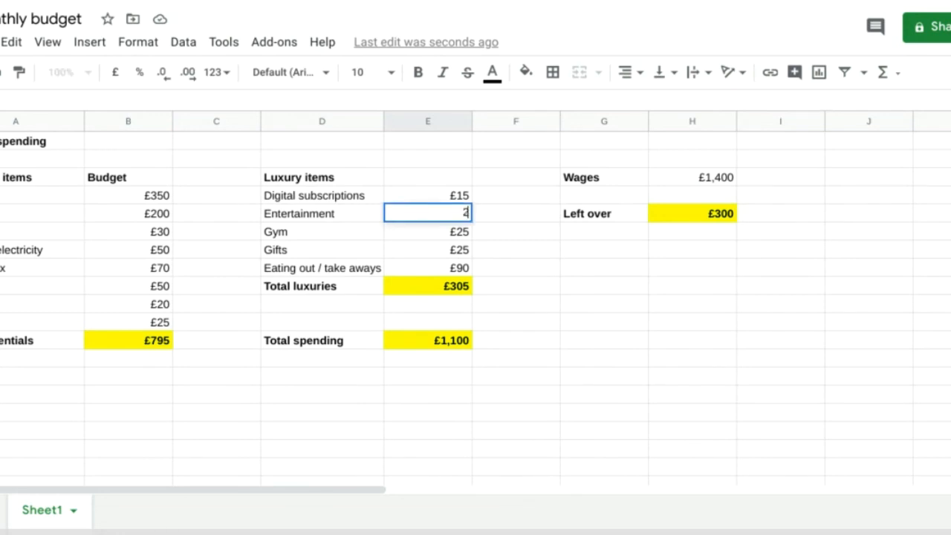
{"action": "key", "text": "Return"}
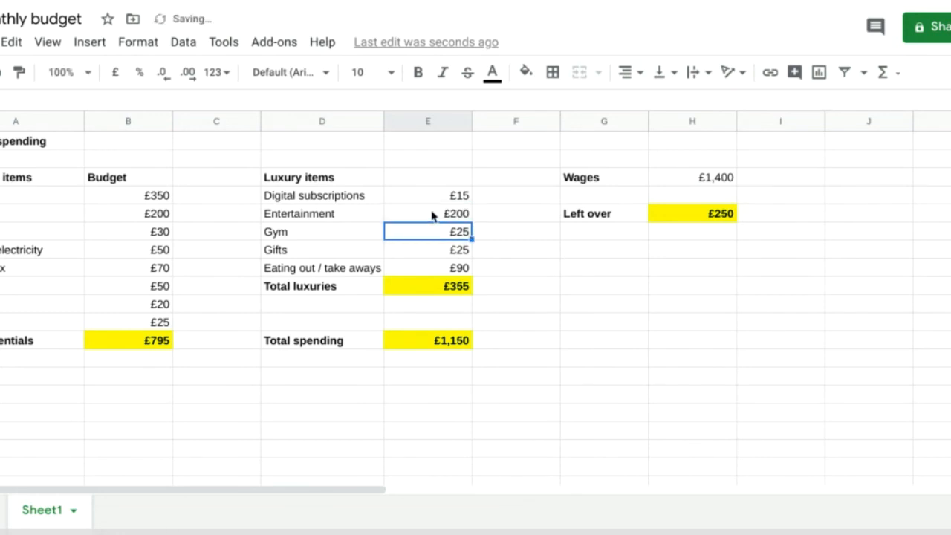
Step: Set the essential budget amount in B5 to 250 and the one in B4 to 400
{"action": "key", "text": "Left"}
{"action": "key", "text": "Left"}
{"action": "key", "text": "Left"}
{"action": "key", "text": "Left"}
{"action": "key", "text": "Right"}
{"action": "key", "text": "Up"}
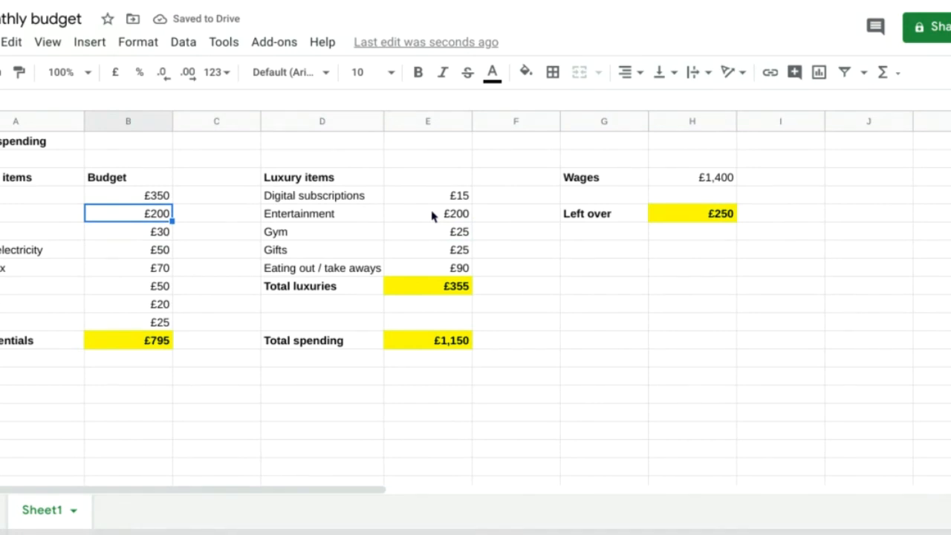
{"action": "type", "text": "250"}
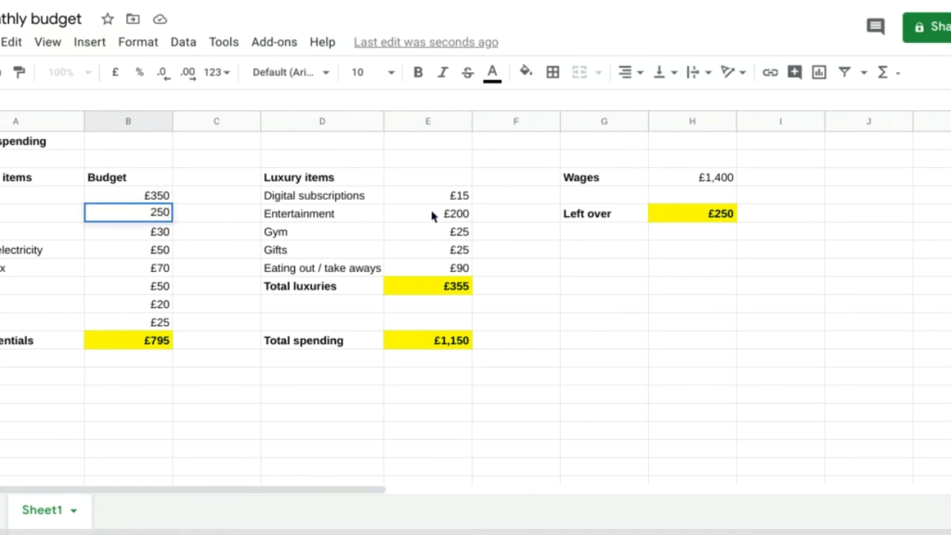
{"action": "key", "text": "Up"}
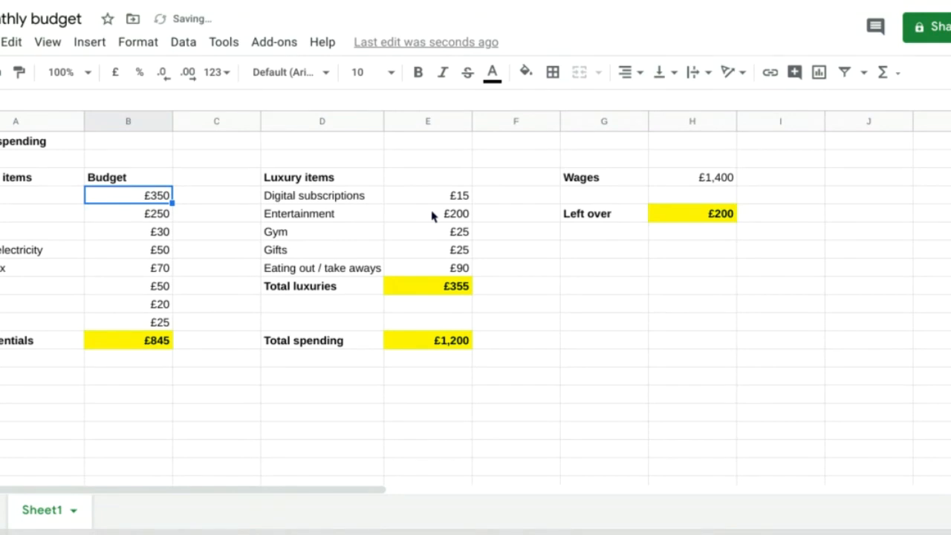
{"action": "type", "text": "400"}
{"action": "key", "text": "Return"}
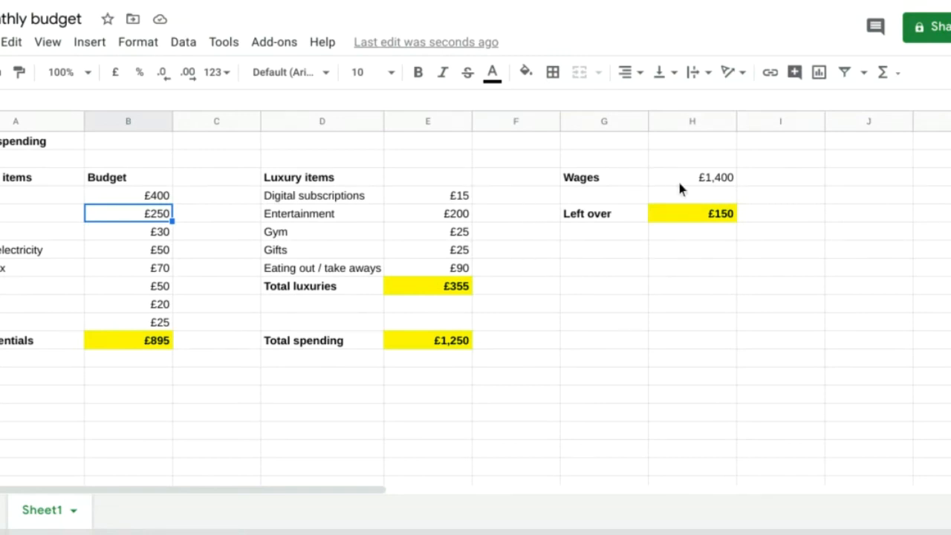
{"action": "left_click", "coordinate": [692, 253]}
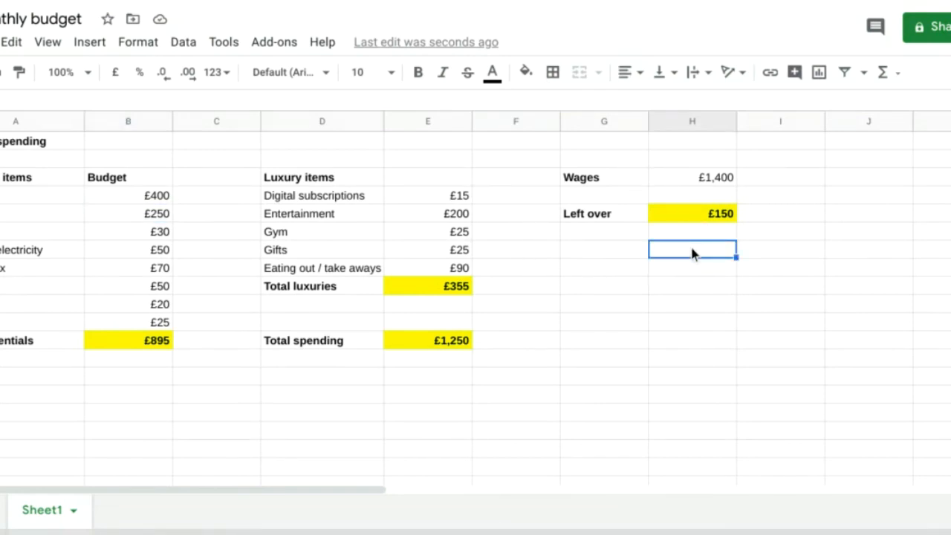